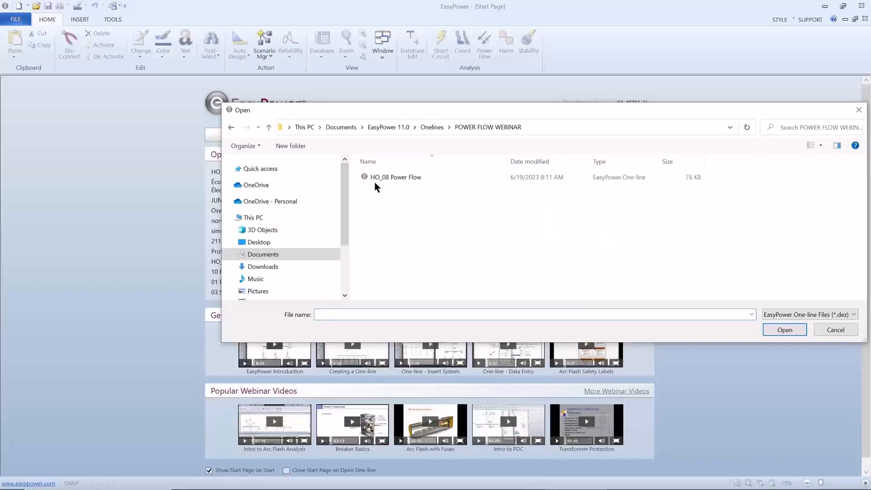
Open the HO_08 Power Flow one-line file from the POWER FLOW WEBINAR folder.
{"action": "left_click", "coordinate": [375, 178]}
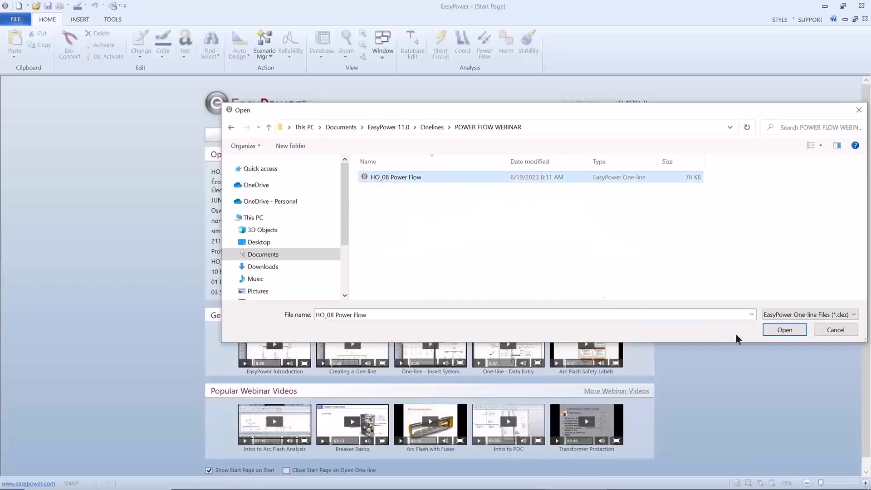
{"action": "left_click", "coordinate": [772, 329]}
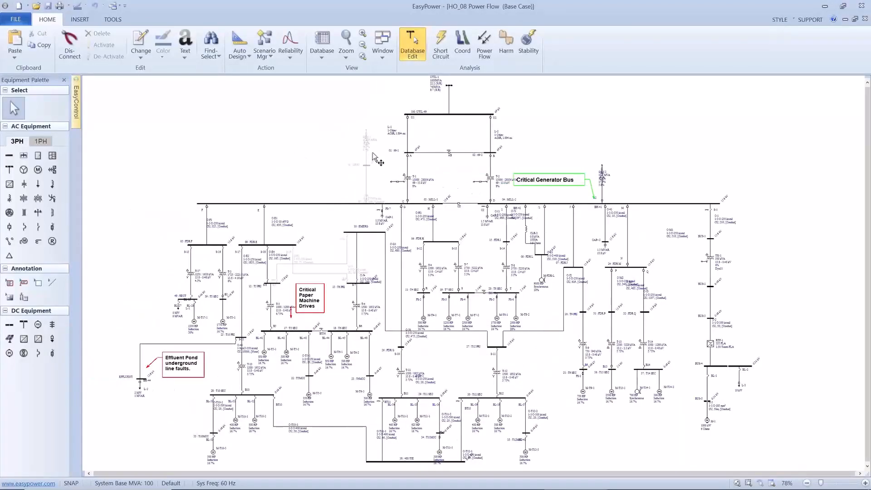
Set the power flow calculation method to Unbalanced in the one-line's system options.
{"action": "right_click", "coordinate": [260, 116]}
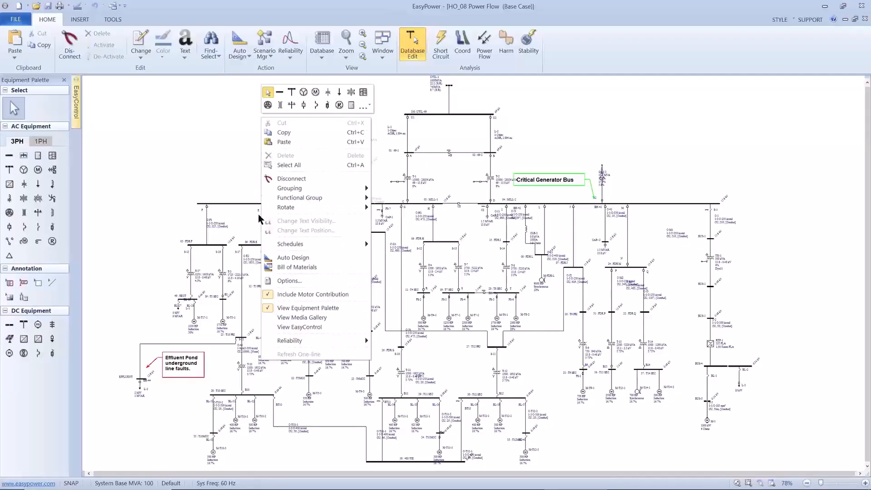
{"action": "left_click", "coordinate": [281, 282]}
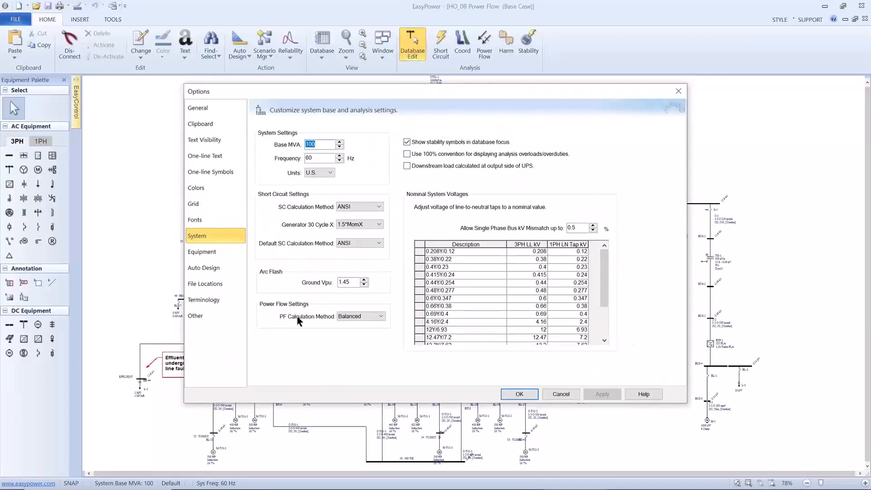
{"action": "left_click", "coordinate": [377, 317]}
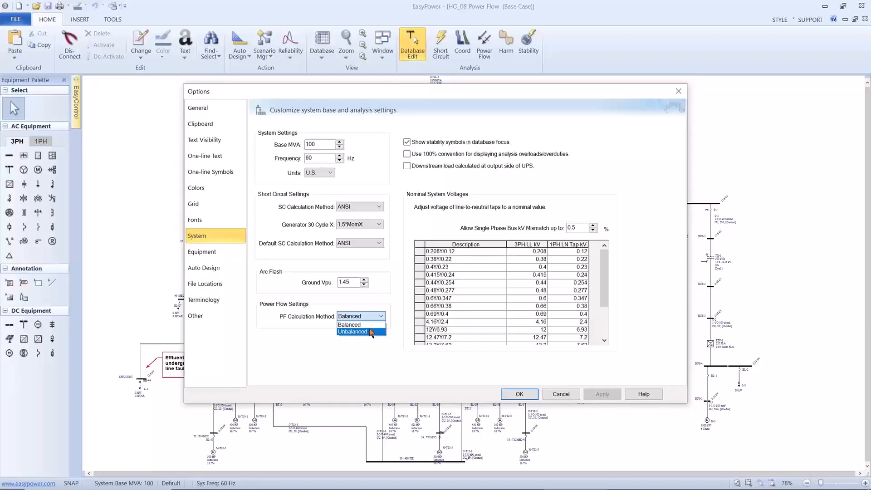
{"action": "left_click", "coordinate": [371, 331]}
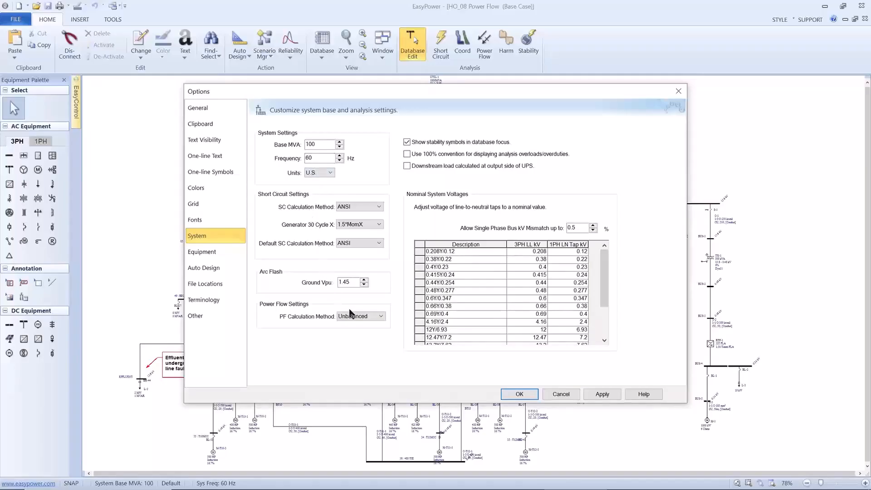
{"action": "left_click", "coordinate": [516, 394]}
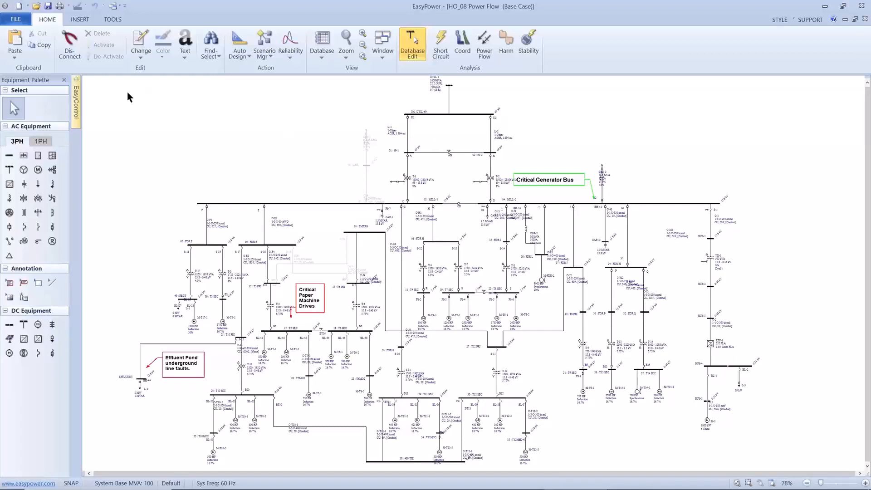
Keep EasyControl permanently displayed and show its list of named views.
{"action": "mouse_move", "coordinate": [76, 94]}
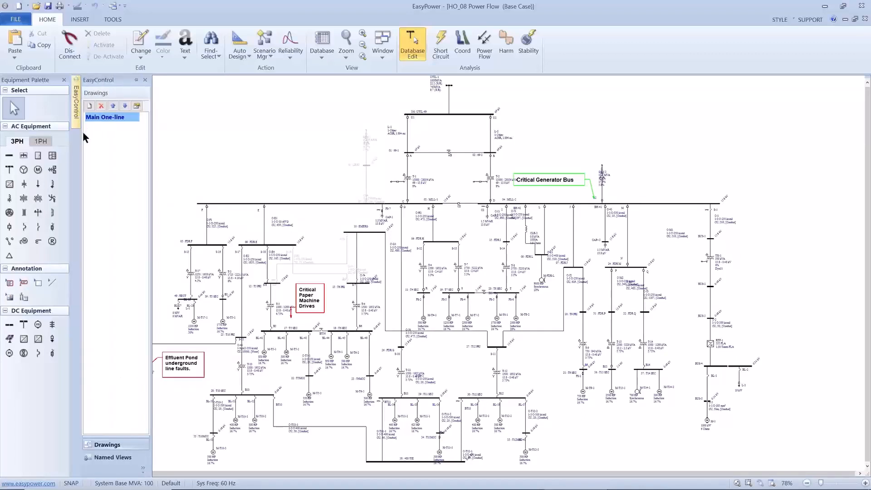
{"action": "left_click", "coordinate": [136, 80]}
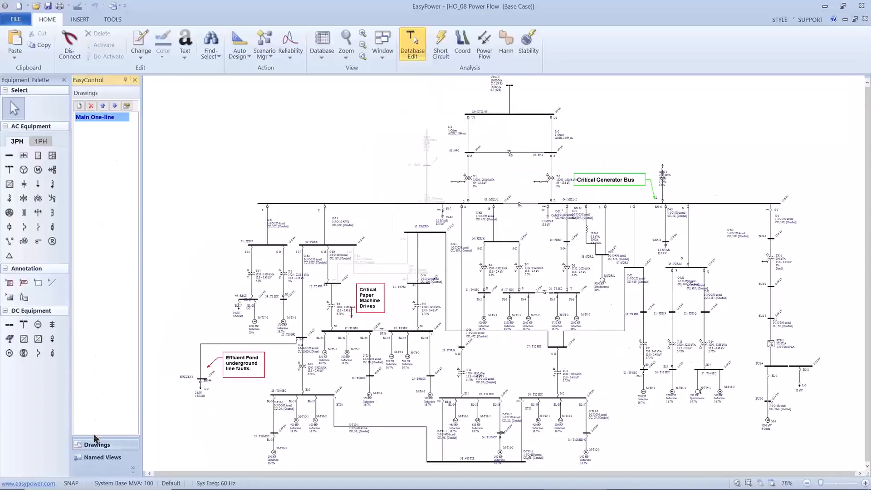
{"action": "left_click", "coordinate": [96, 457]}
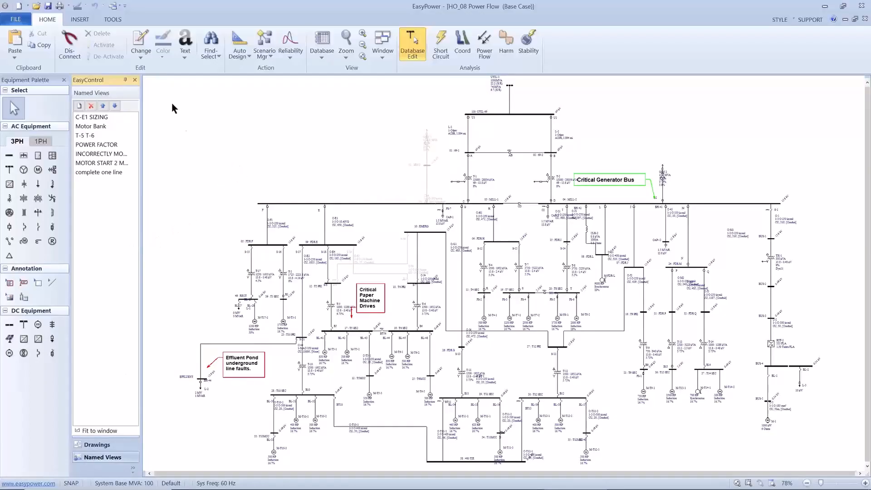
Frame the utility source UTIL-1 and transformers T-1 and T-2, and save this as a named view called "utility".
{"action": "left_click_drag", "start_coordinate": [258, 145], "coordinate": [241, 244]}
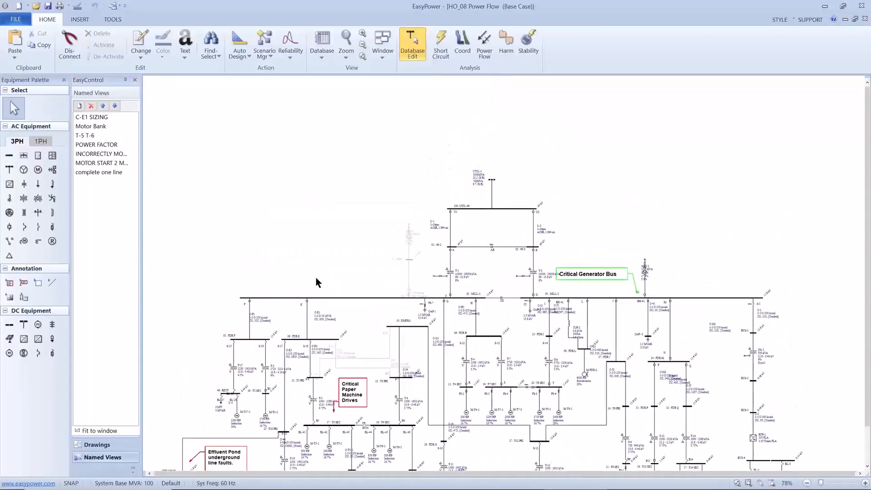
{"action": "scroll", "coordinate": [316, 277], "scroll_direction": "up", "scroll_amount": 4}
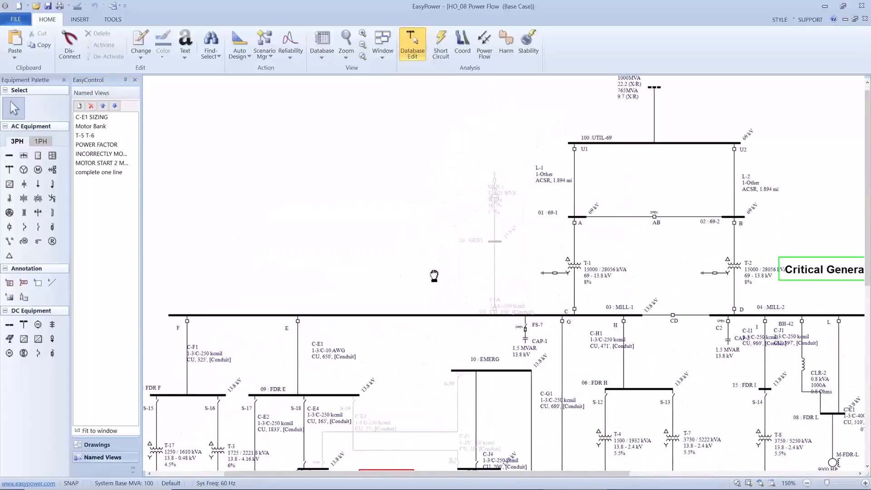
{"action": "left_click_drag", "start_coordinate": [439, 266], "coordinate": [312, 326]}
{"action": "scroll", "coordinate": [311, 326], "scroll_direction": "up", "scroll_amount": 1}
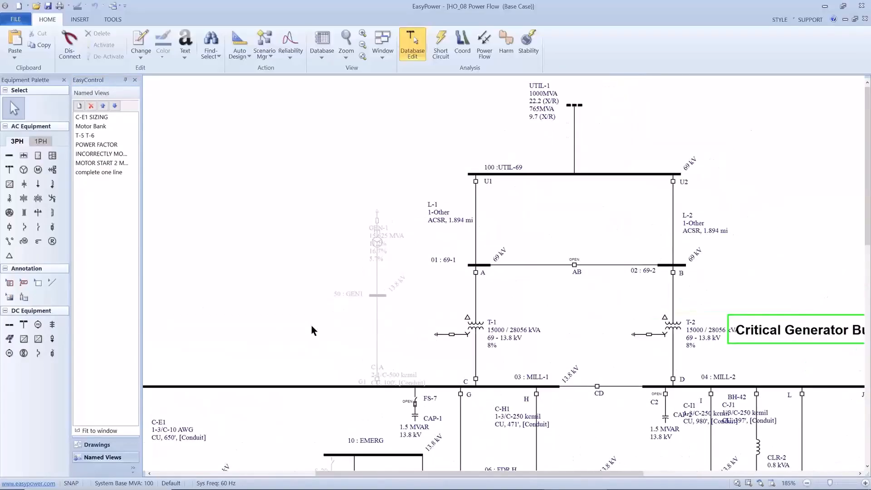
{"action": "scroll", "coordinate": [397, 346], "scroll_direction": "up", "scroll_amount": 2}
{"action": "left_click_drag", "start_coordinate": [405, 339], "coordinate": [312, 407]}
{"action": "scroll", "coordinate": [311, 408], "scroll_direction": "down", "scroll_amount": 1}
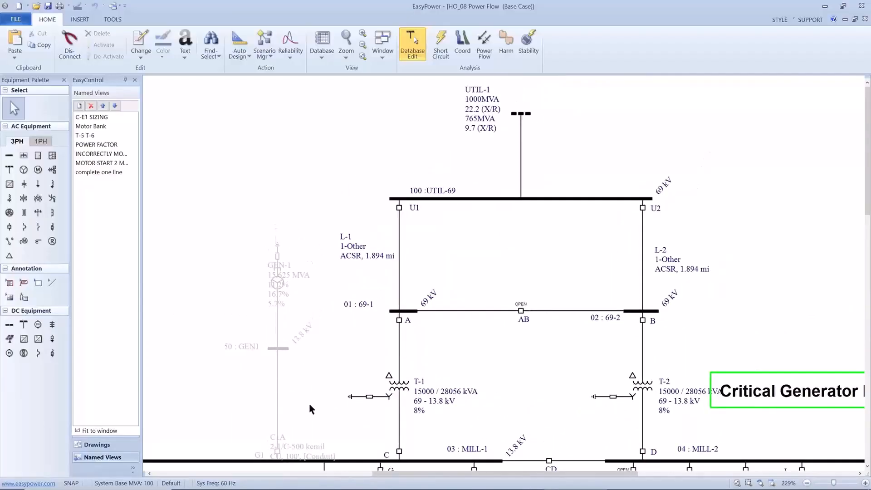
{"action": "left_click", "coordinate": [79, 105]}
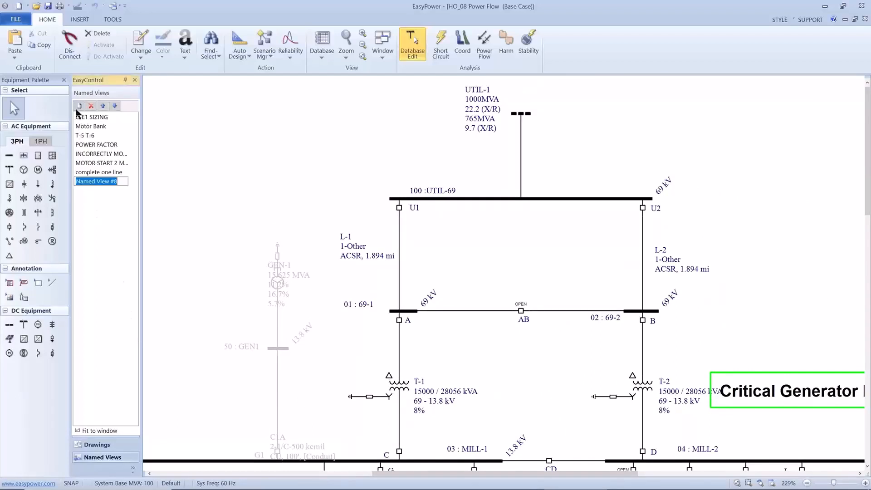
{"action": "type", "text": "utility"}
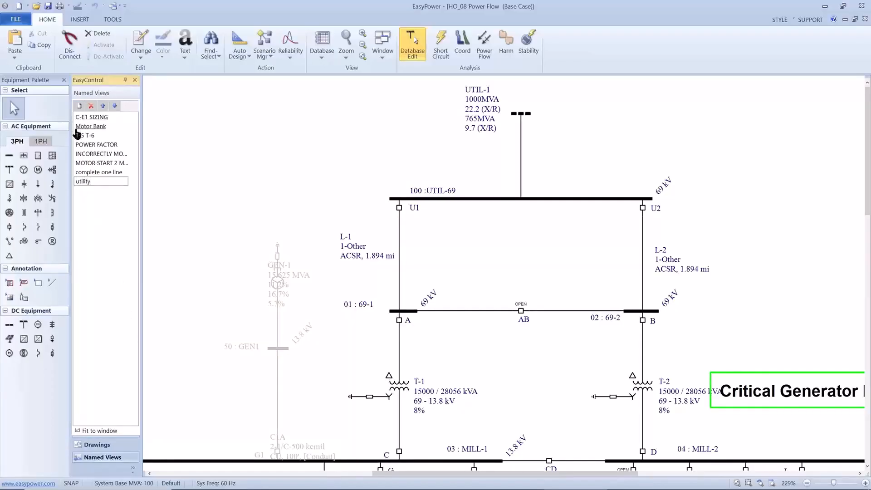
{"action": "key", "text": "Return"}
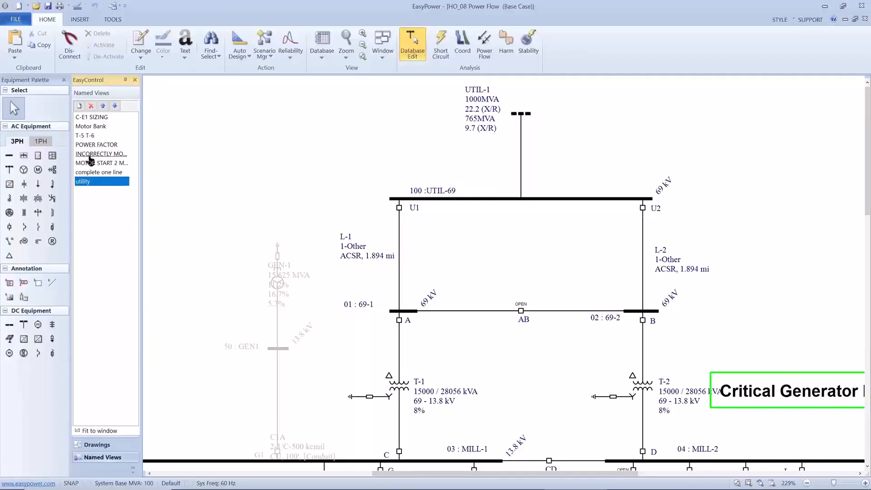
Switch between the "complete one line" and "utility" named views, finishing on the complete one-line.
{"action": "left_click", "coordinate": [90, 174]}
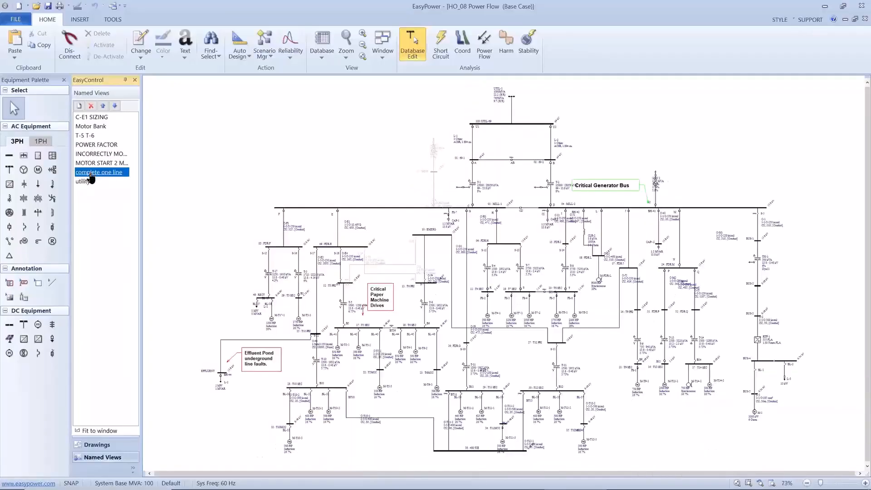
{"action": "left_click", "coordinate": [89, 176]}
{"action": "left_click", "coordinate": [91, 182]}
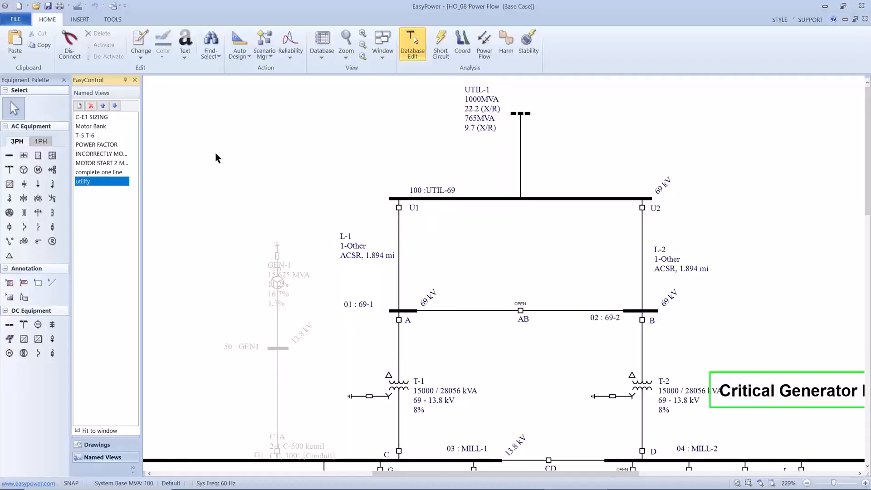
{"action": "left_click", "coordinate": [118, 174]}
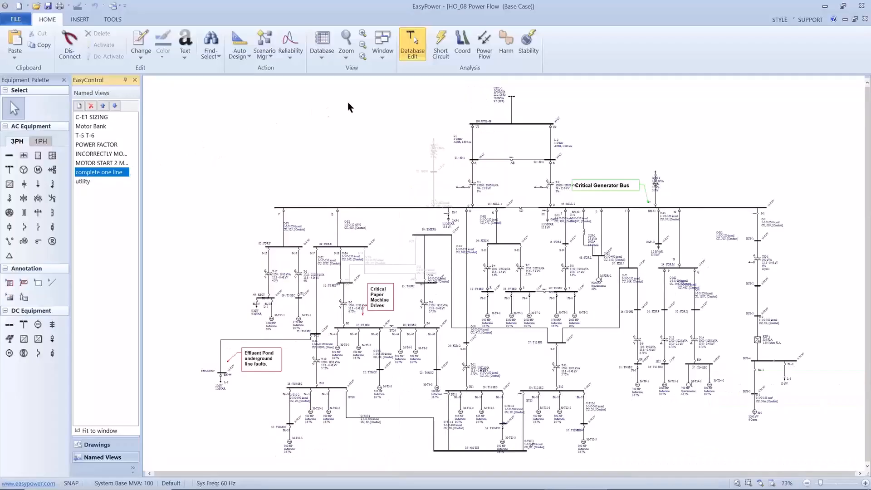
Enter the Power Flow focus, view the report of data entry issues, and close the report.
{"action": "left_click", "coordinate": [485, 46]}
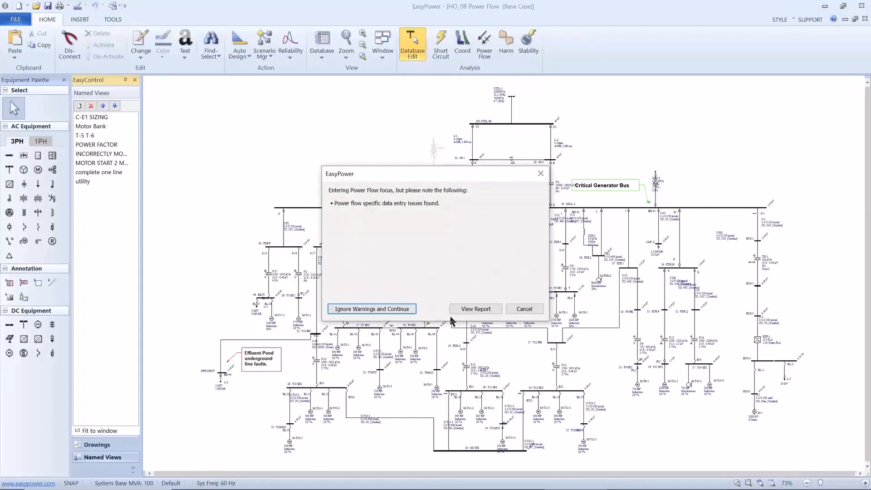
{"action": "left_click", "coordinate": [465, 313]}
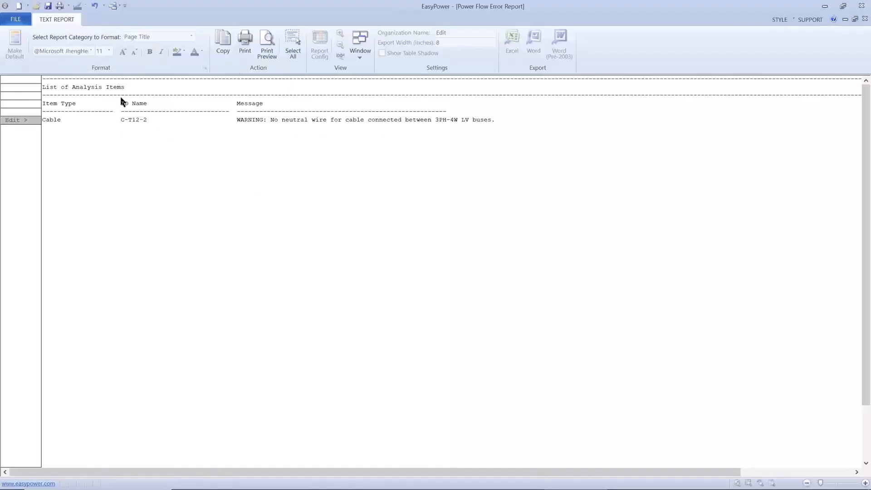
{"action": "left_click", "coordinate": [15, 19]}
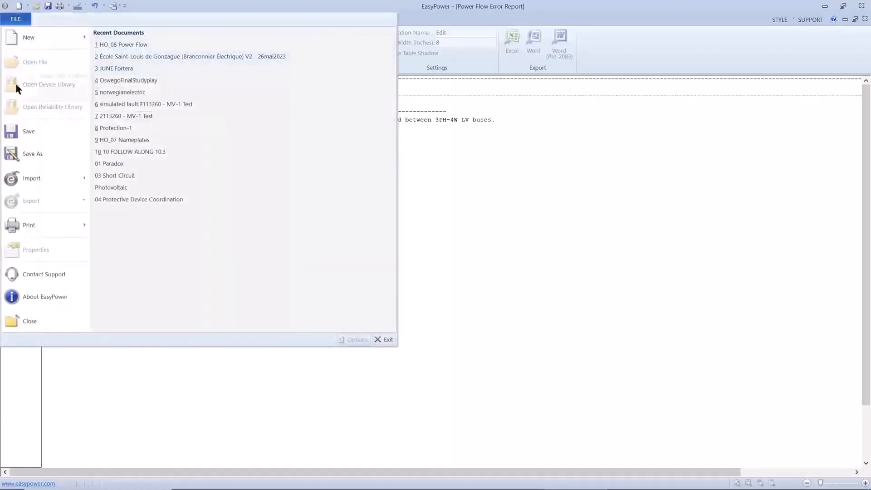
{"action": "left_click", "coordinate": [20, 321]}
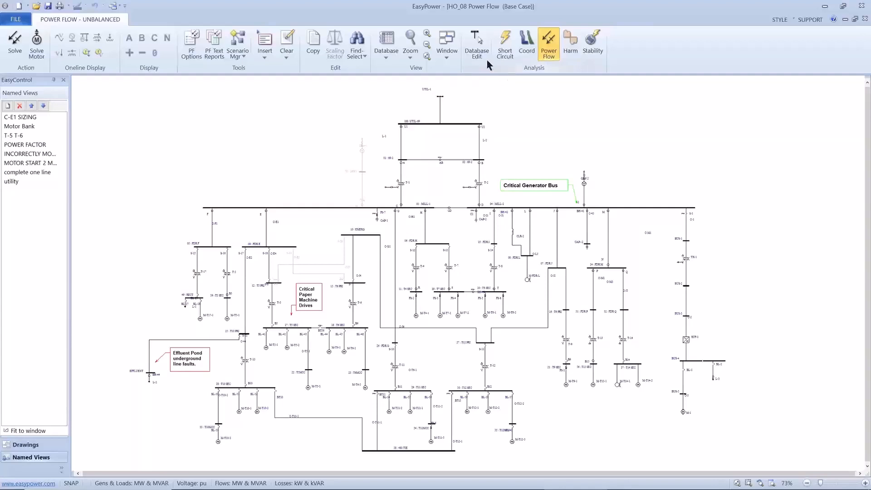
{"action": "left_click", "coordinate": [455, 57]}
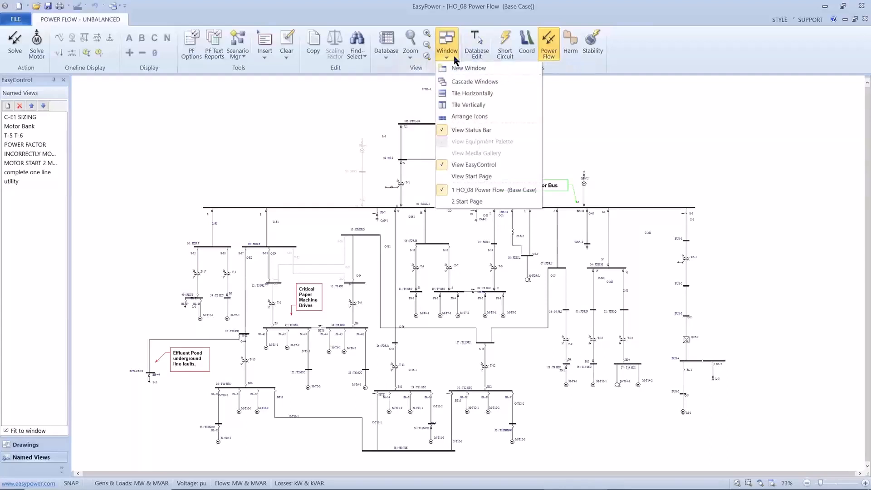
{"action": "left_click", "coordinate": [426, 87]}
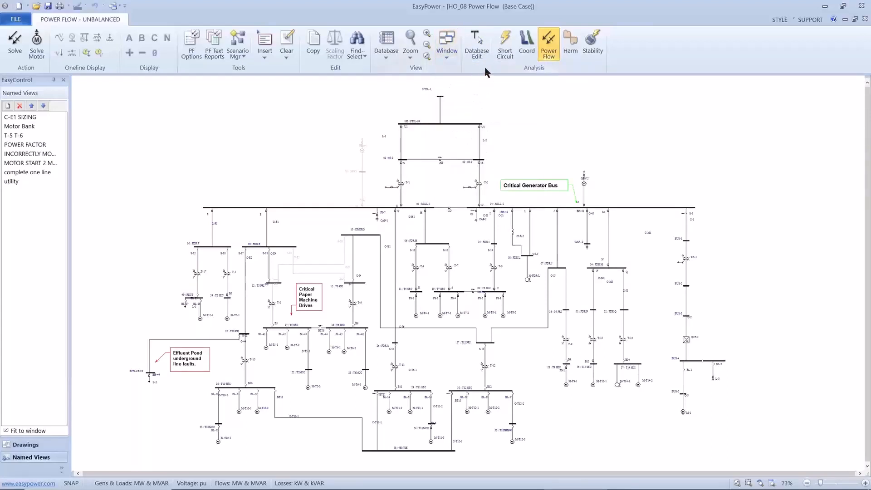
Reopen the Power Flow error report, examine the neutral wire data of cable C-T12-2, and close the report.
{"action": "left_click", "coordinate": [526, 58]}
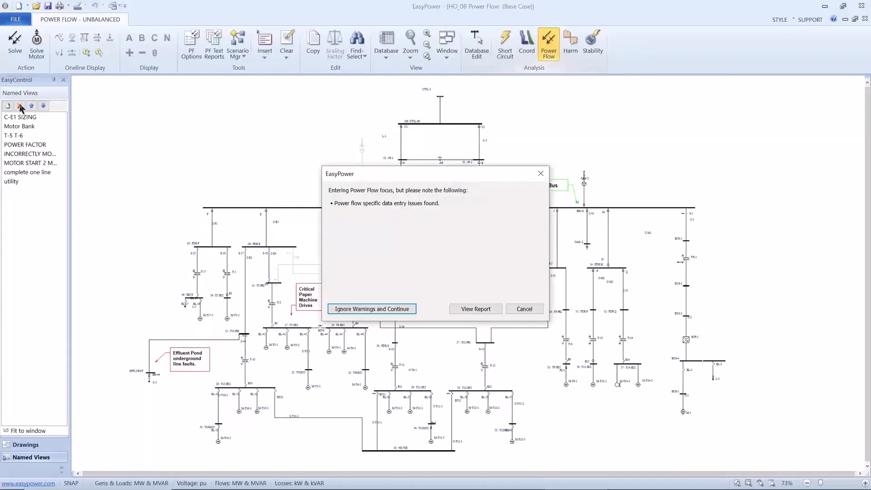
{"action": "left_click", "coordinate": [454, 309]}
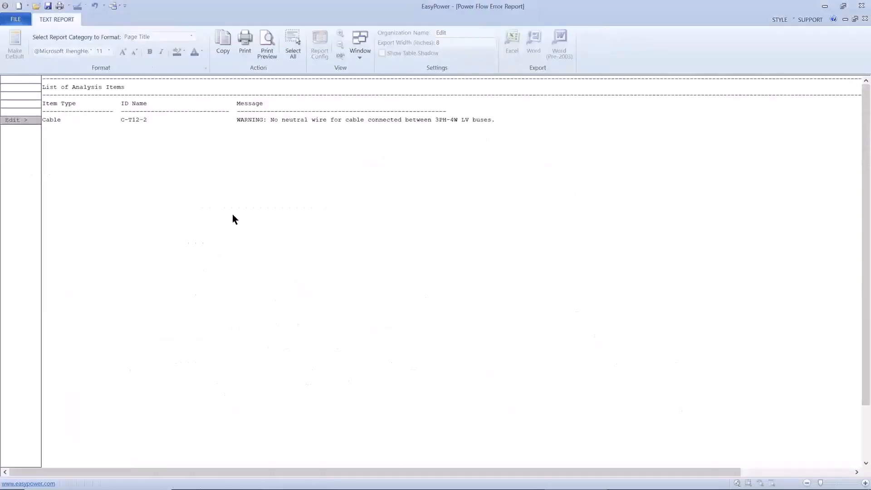
{"action": "left_click", "coordinate": [19, 121]}
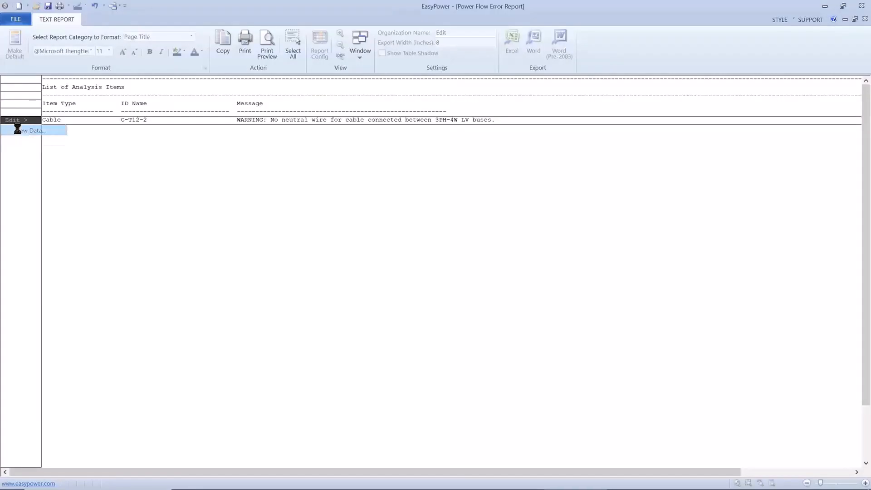
{"action": "left_click", "coordinate": [21, 130]}
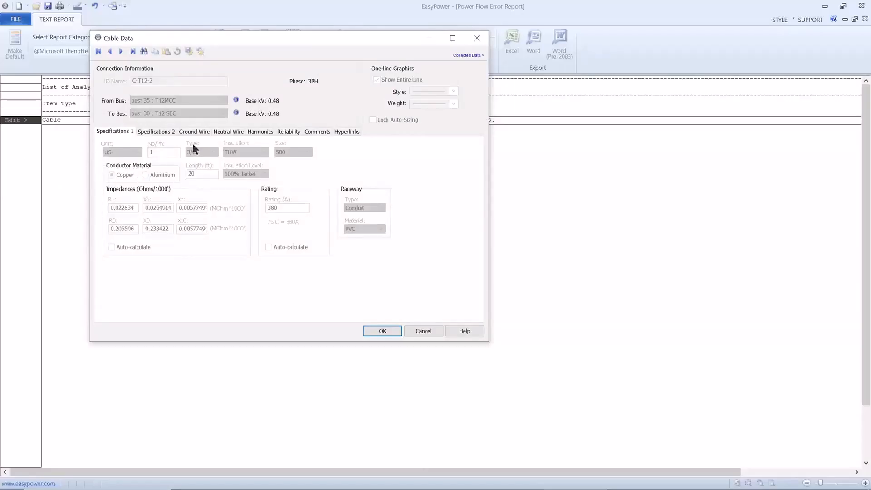
{"action": "left_click", "coordinate": [220, 135]}
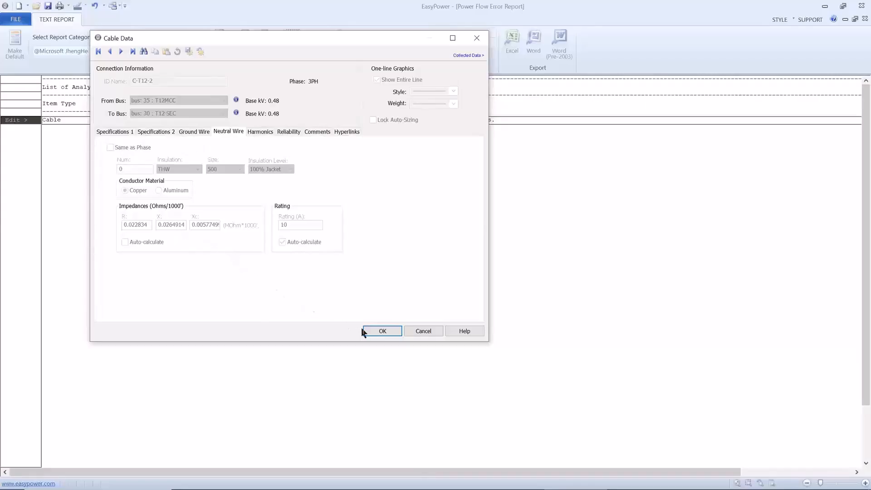
{"action": "left_click", "coordinate": [373, 332]}
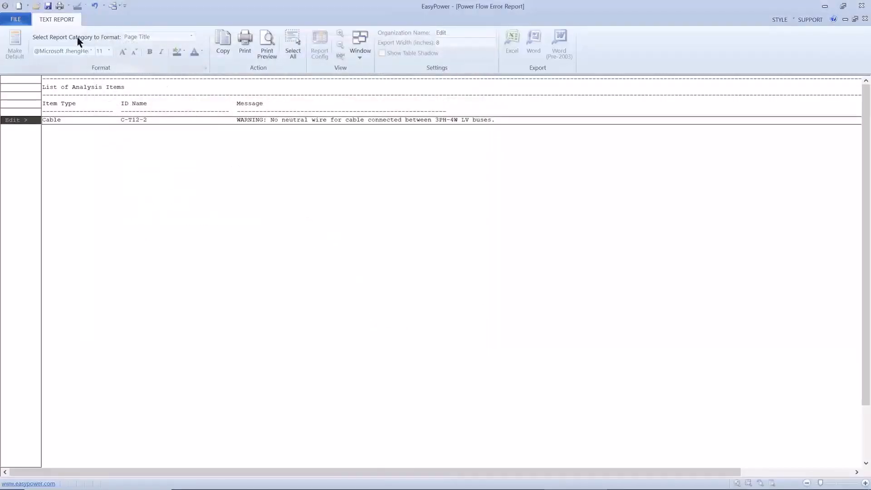
{"action": "left_click", "coordinate": [20, 19]}
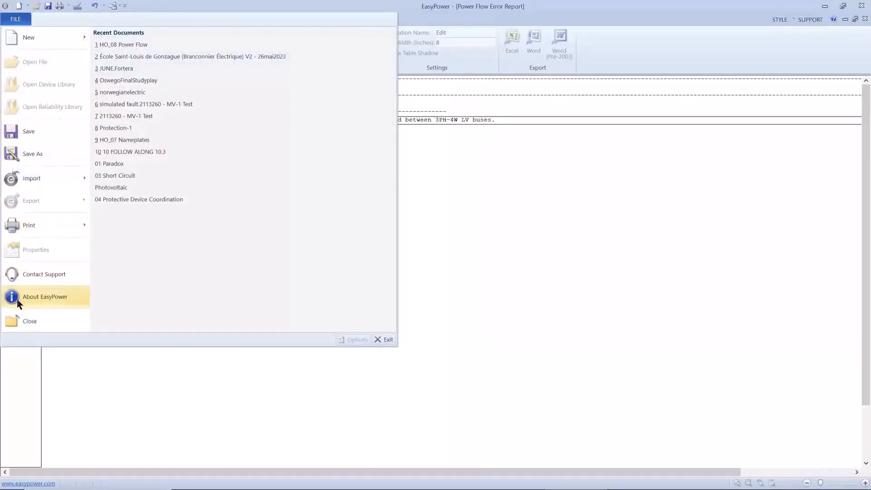
{"action": "left_click", "coordinate": [19, 319]}
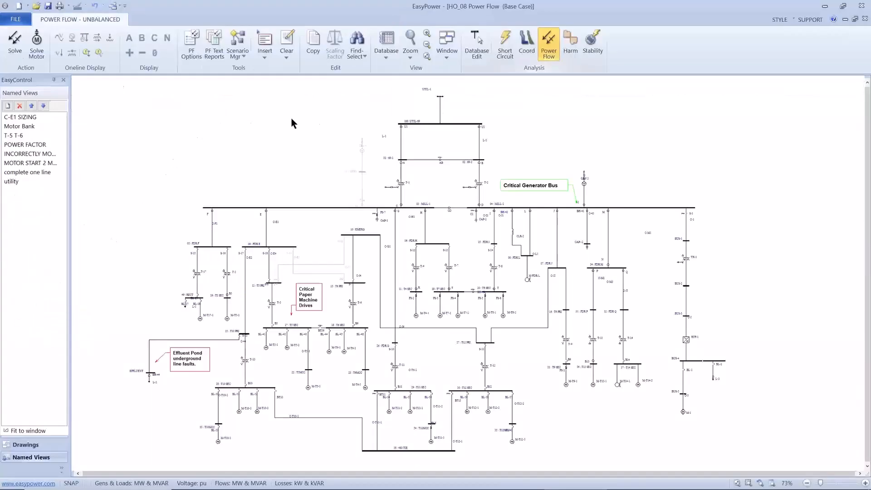
Return to Database Edit, saving the temporary changes to the database, and locate cable C-T12-2 by searching the cables for "C-T12".
{"action": "left_click", "coordinate": [476, 48]}
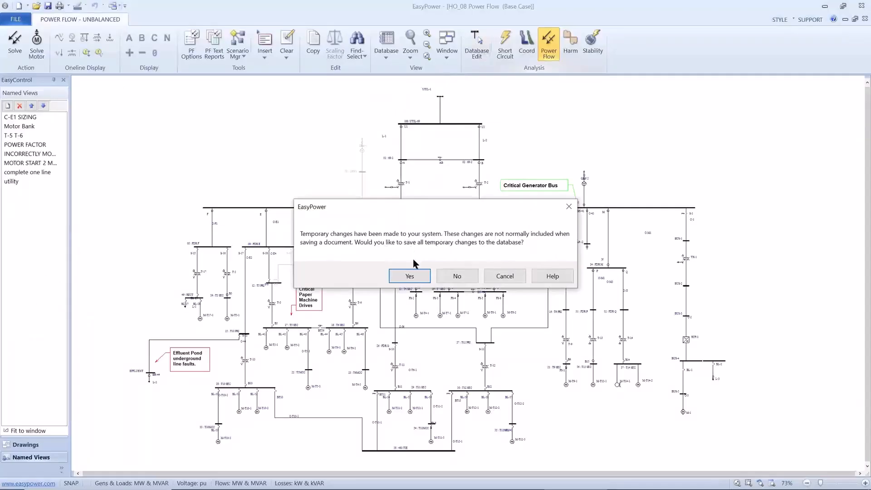
{"action": "left_click", "coordinate": [411, 276]}
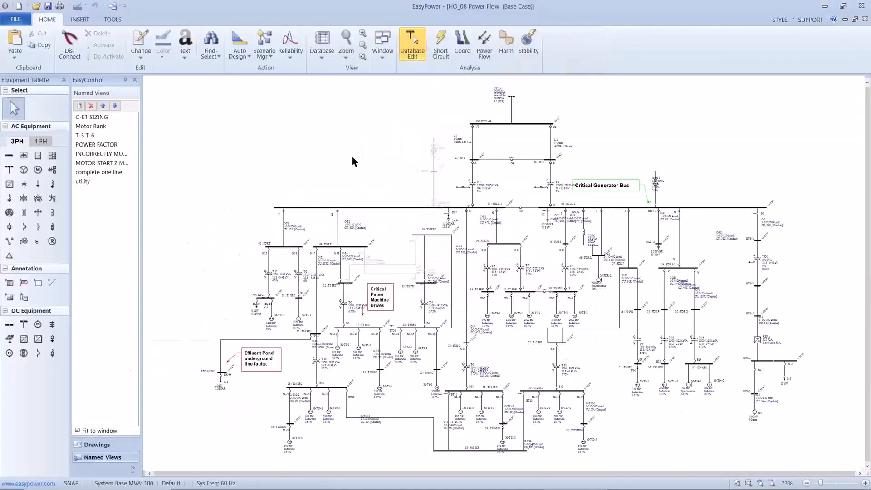
{"action": "left_click", "coordinate": [219, 56]}
{"action": "left_click", "coordinate": [218, 68]}
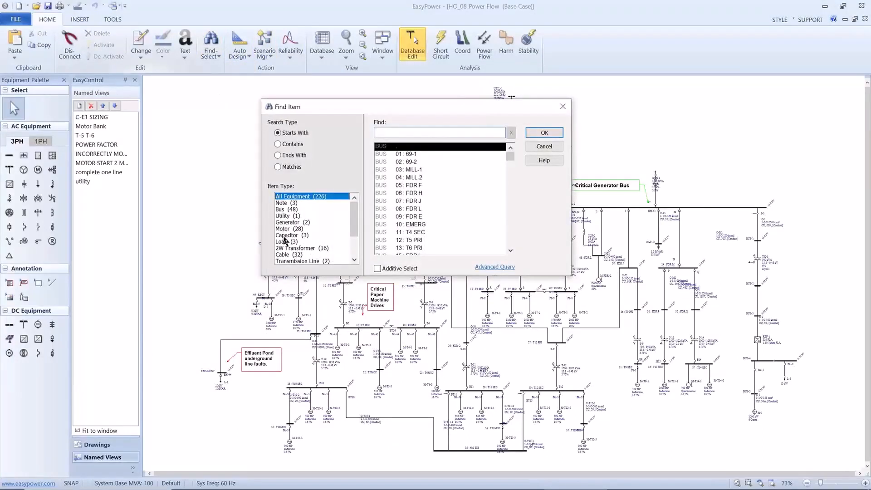
{"action": "left_click", "coordinate": [287, 255]}
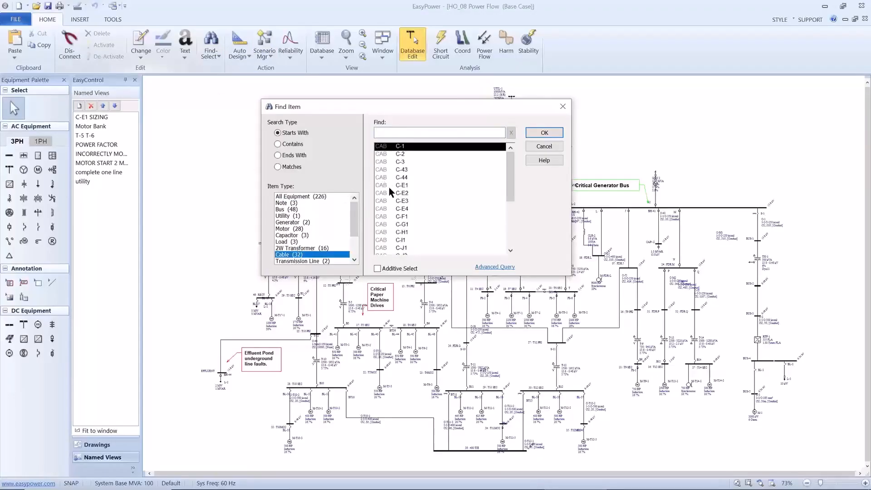
{"action": "left_click", "coordinate": [391, 132]}
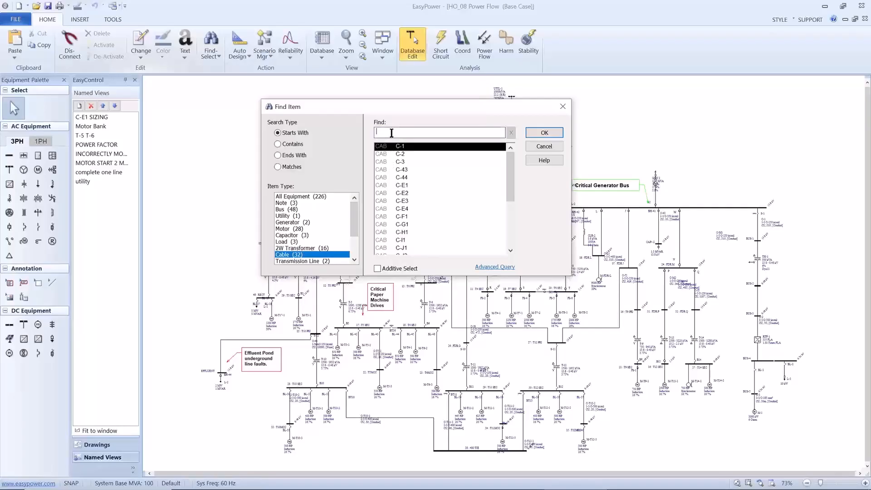
{"action": "type", "text": "C"}
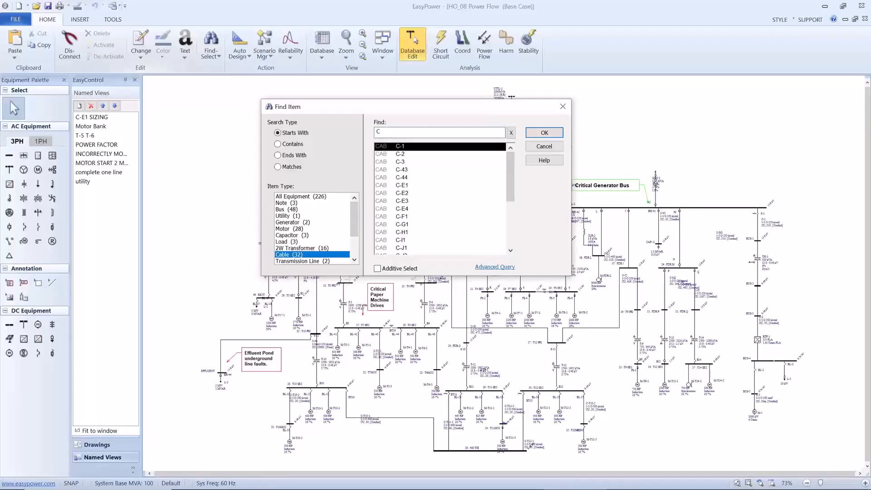
{"action": "type", "text": "-T"}
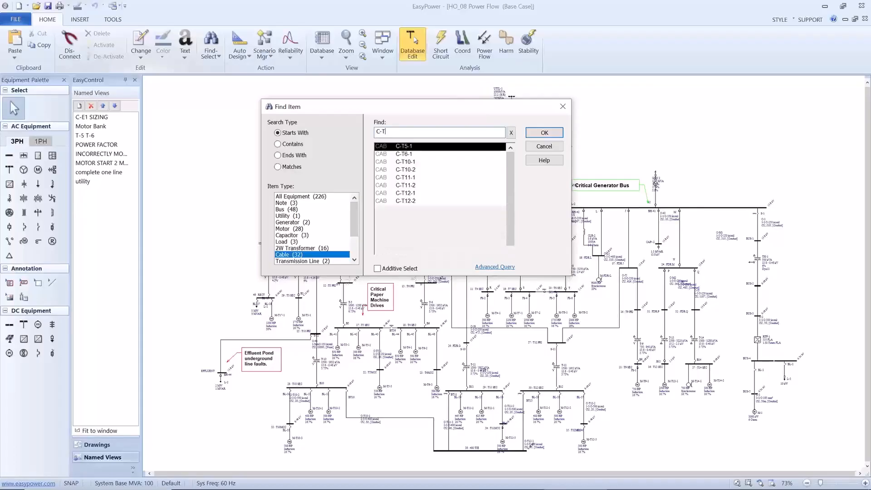
{"action": "type", "text": "12"}
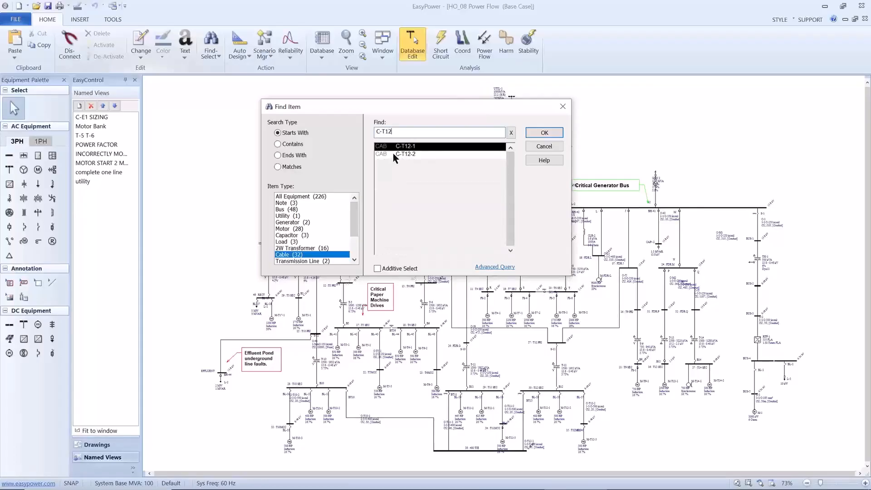
{"action": "left_click", "coordinate": [394, 154]}
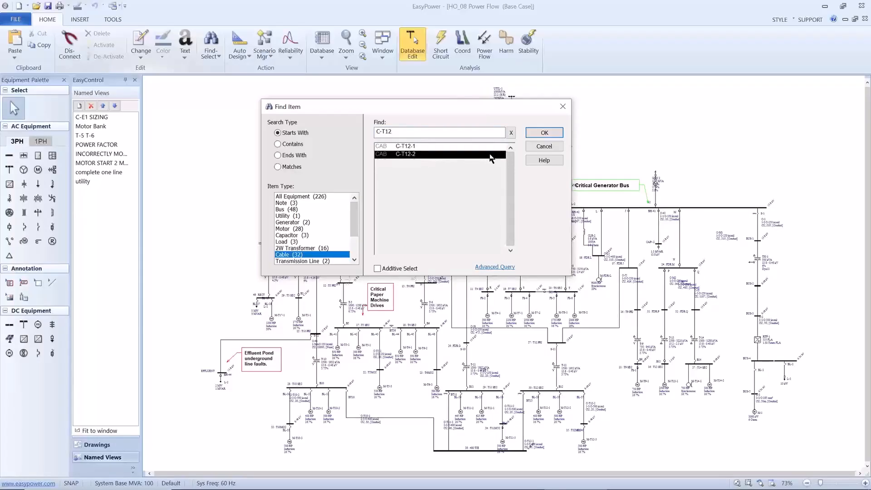
{"action": "left_click", "coordinate": [530, 132]}
{"action": "scroll", "coordinate": [516, 221], "scroll_direction": "up", "scroll_amount": 3}
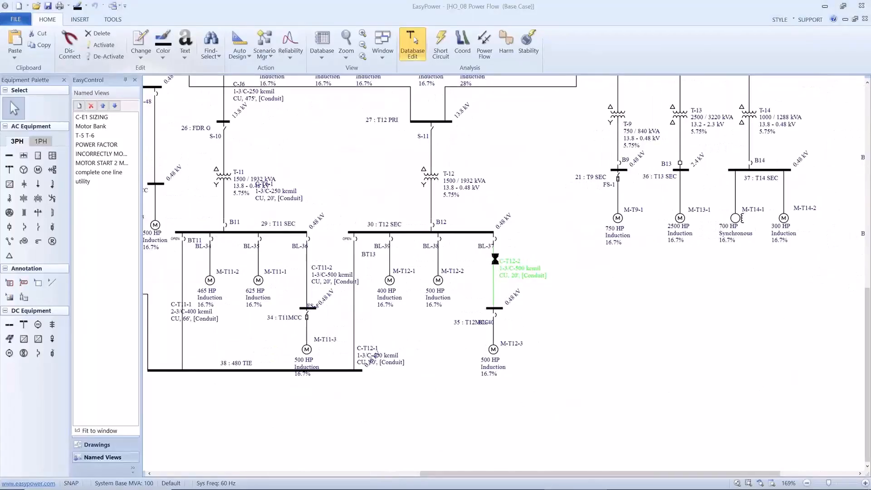
Enable auto-calculation of both the rating and the impedances in the data of cable C-T12-2.
{"action": "double_click", "coordinate": [495, 258]}
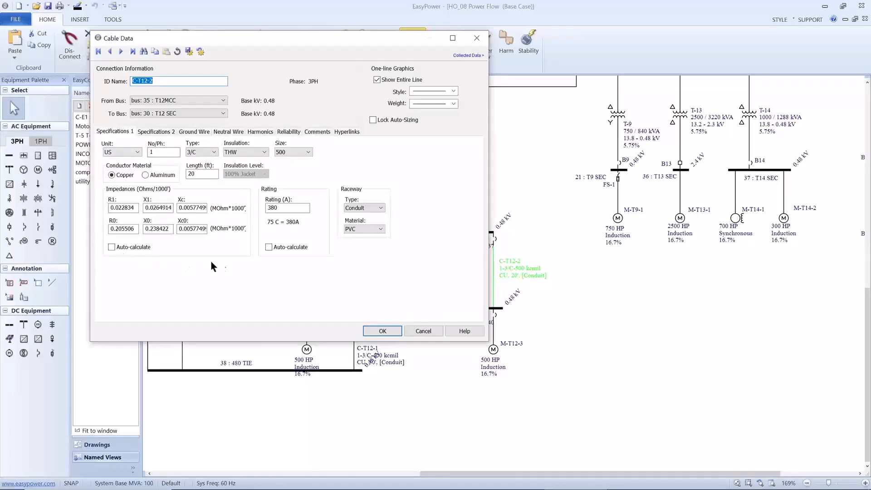
{"action": "left_click", "coordinate": [268, 247]}
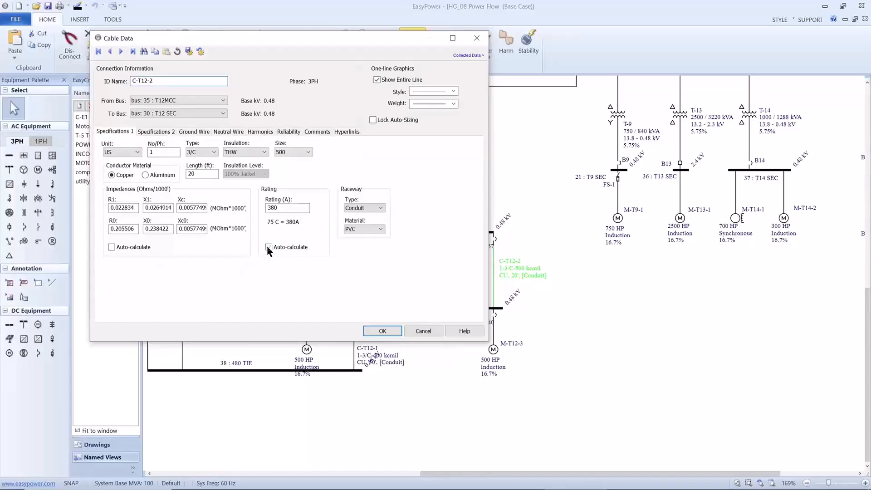
{"action": "left_click", "coordinate": [112, 247]}
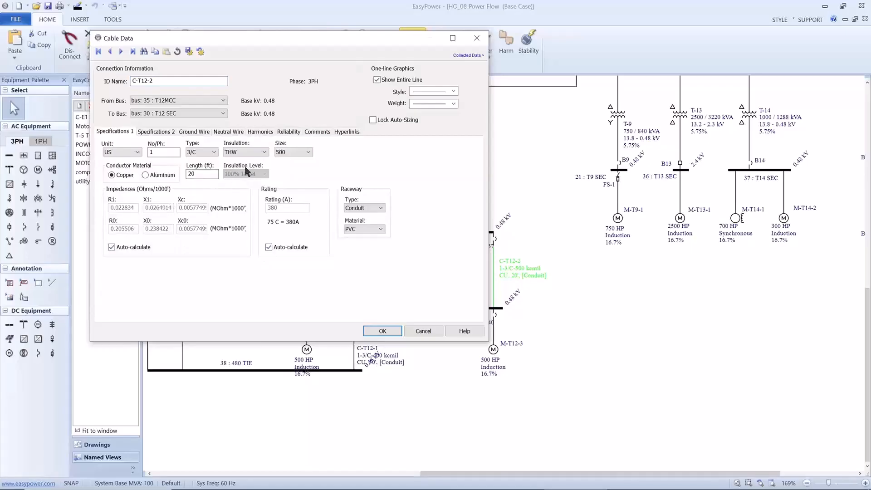
Set the neutral wire of cable C-T12-2 to be the same as the phase and accept the cable data.
{"action": "left_click", "coordinate": [229, 132]}
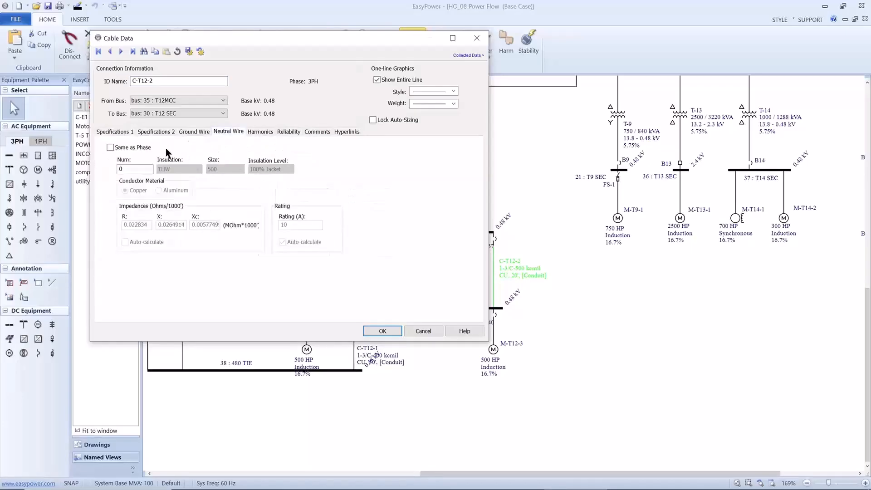
{"action": "left_click", "coordinate": [110, 147]}
{"action": "left_click", "coordinate": [381, 331]}
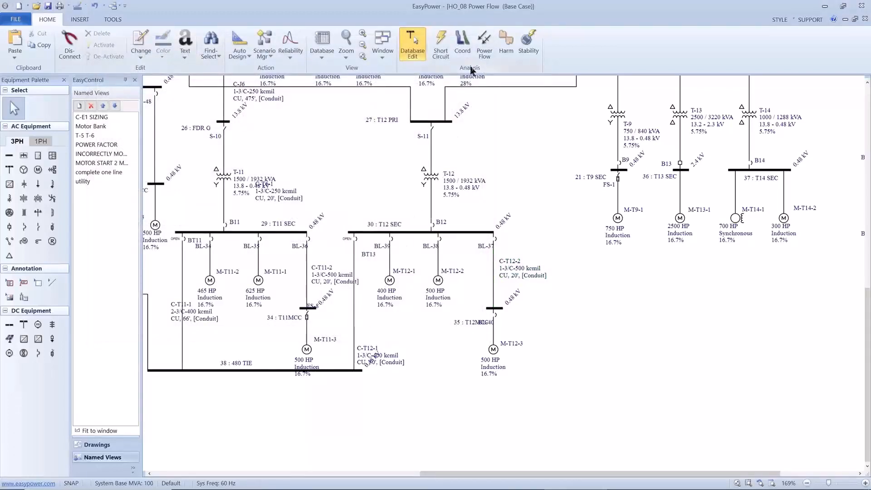
Solve the unbalanced power flow and turn off the voltage-violation and overload highlighting on the one-line.
{"action": "left_click", "coordinate": [485, 45]}
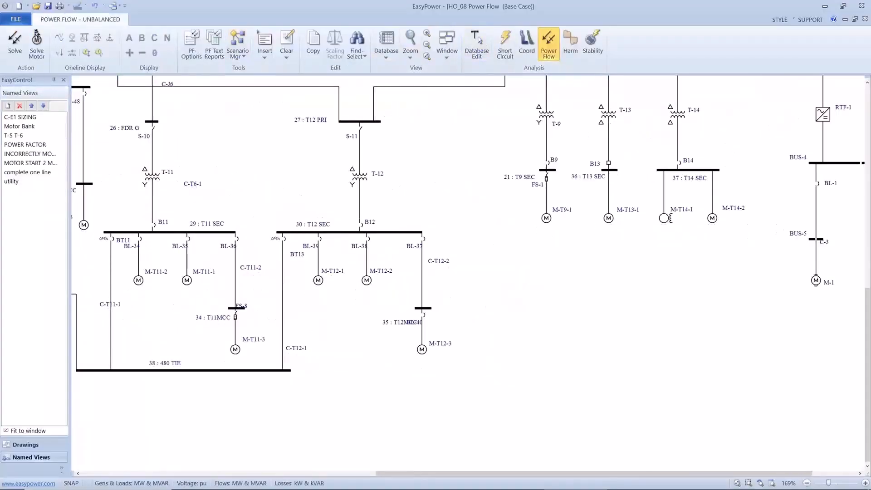
{"action": "left_click", "coordinate": [16, 43]}
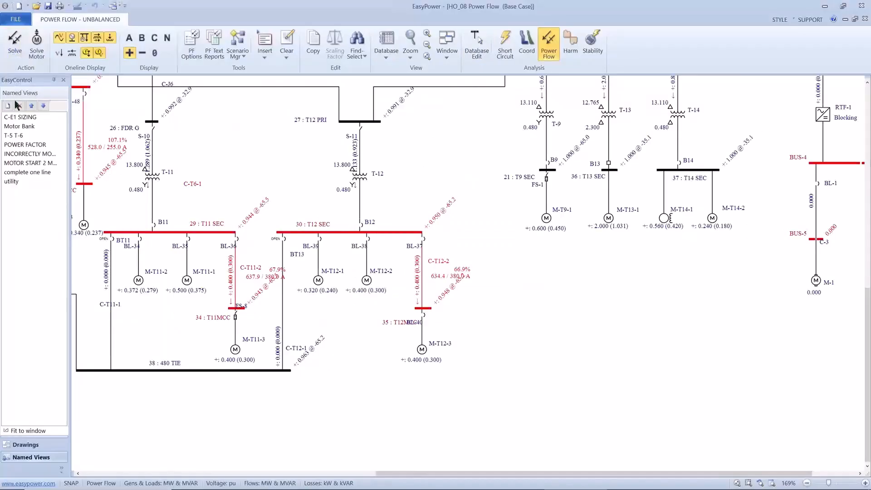
{"action": "left_click_drag", "start_coordinate": [85, 173], "coordinate": [175, 197]}
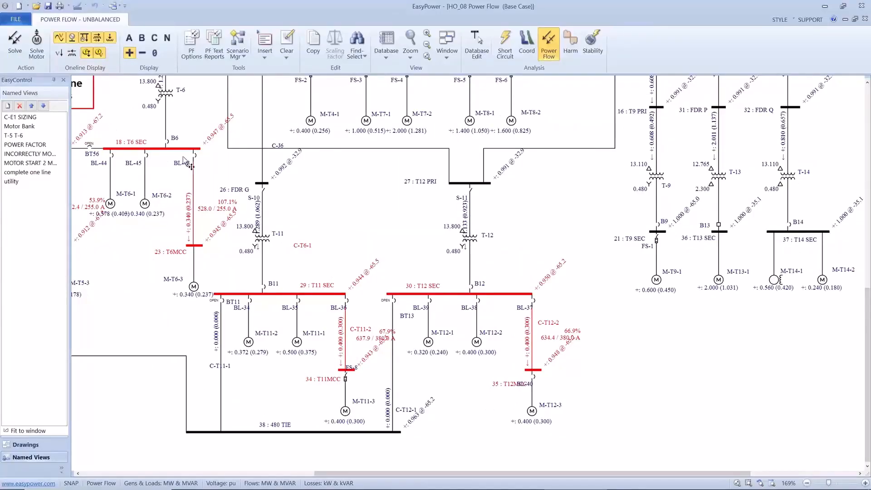
{"action": "left_click", "coordinate": [99, 53]}
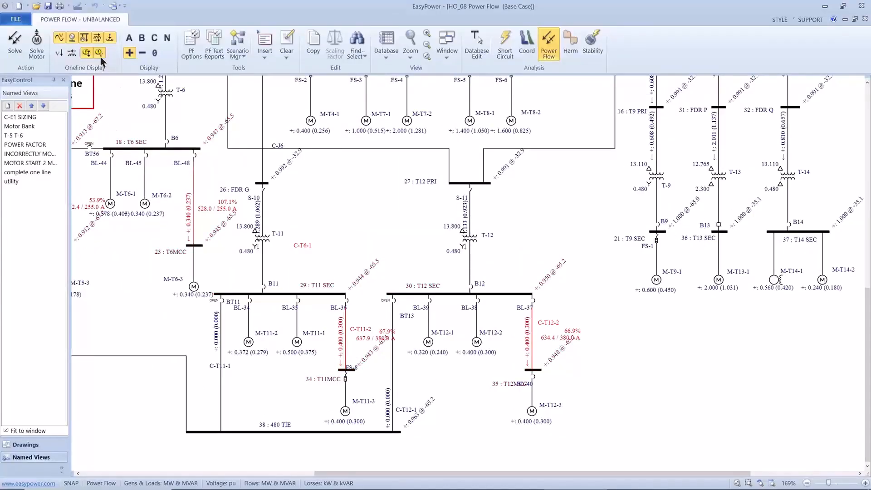
{"action": "left_click", "coordinate": [87, 54]}
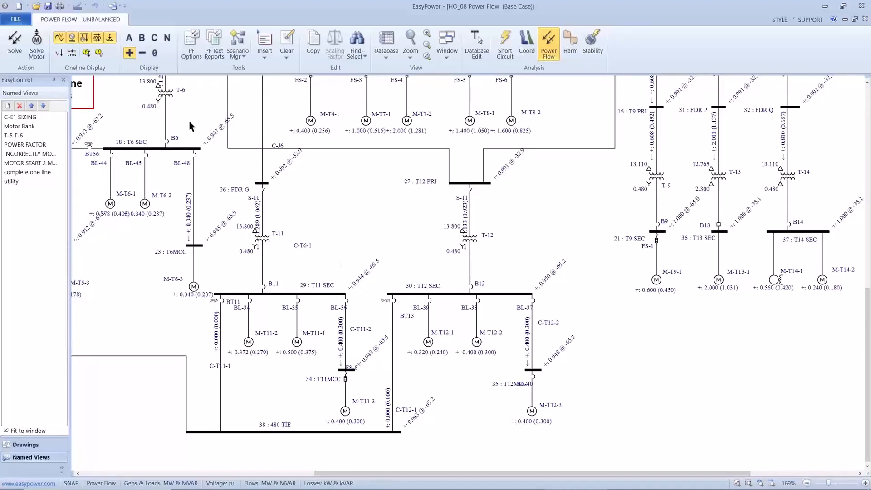
Check what the bus voltage and generator result displays show by toggling each, using the "utility" named view for the generator results.
{"action": "left_click", "coordinate": [60, 39]}
{"action": "left_click", "coordinate": [61, 39]}
{"action": "left_click", "coordinate": [21, 182]}
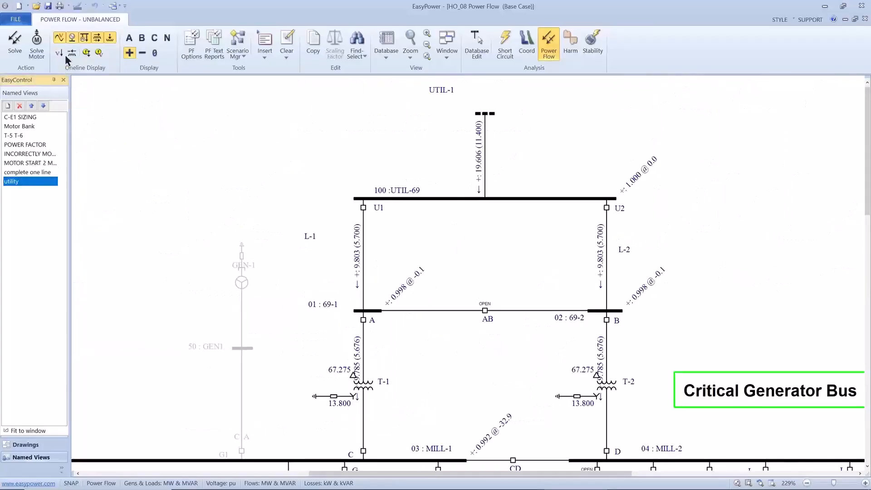
{"action": "left_click", "coordinate": [72, 41]}
{"action": "left_click", "coordinate": [72, 40]}
Review the one-line display unit choices for generation and loads, bus voltage and branch flows in the Power Flow Options, keeping the current units.
{"action": "right_click", "coordinate": [196, 154]}
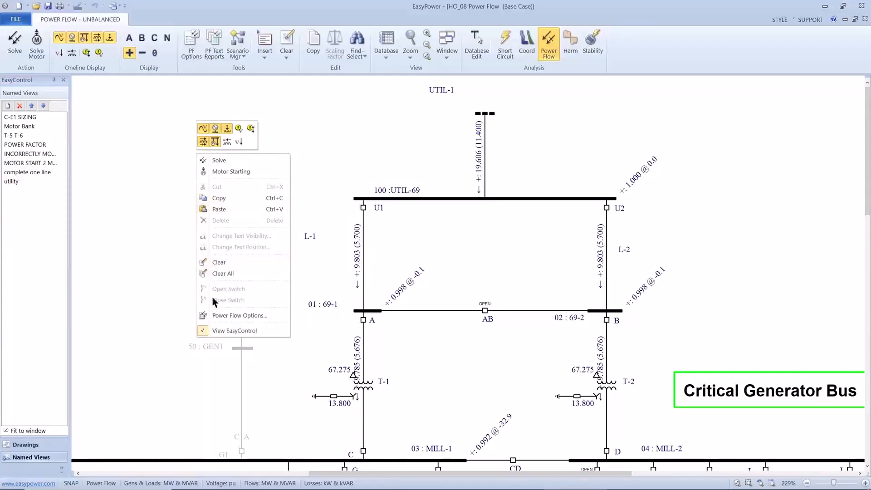
{"action": "left_click", "coordinate": [216, 315]}
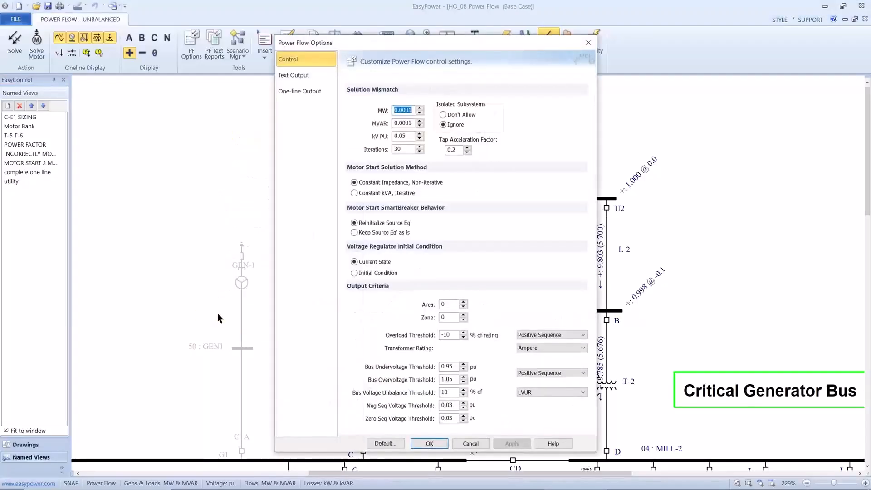
{"action": "left_click", "coordinate": [312, 93]}
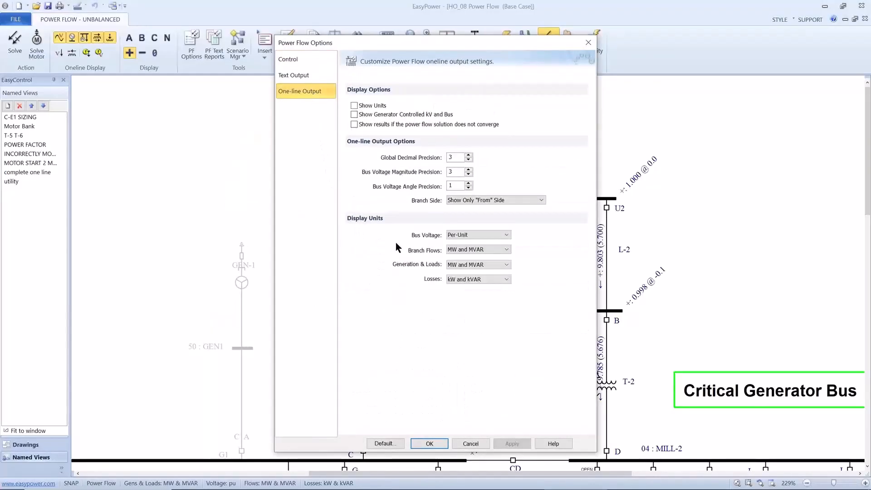
{"action": "left_click", "coordinate": [488, 269]}
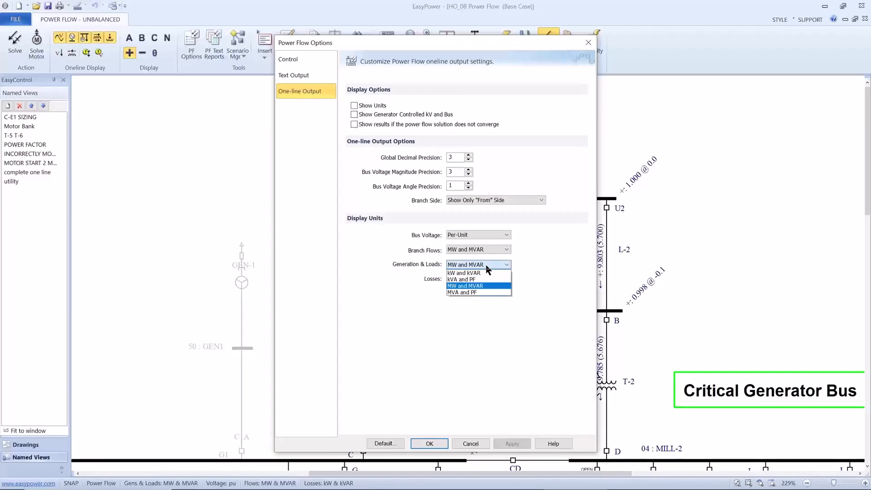
{"action": "left_click", "coordinate": [471, 286]}
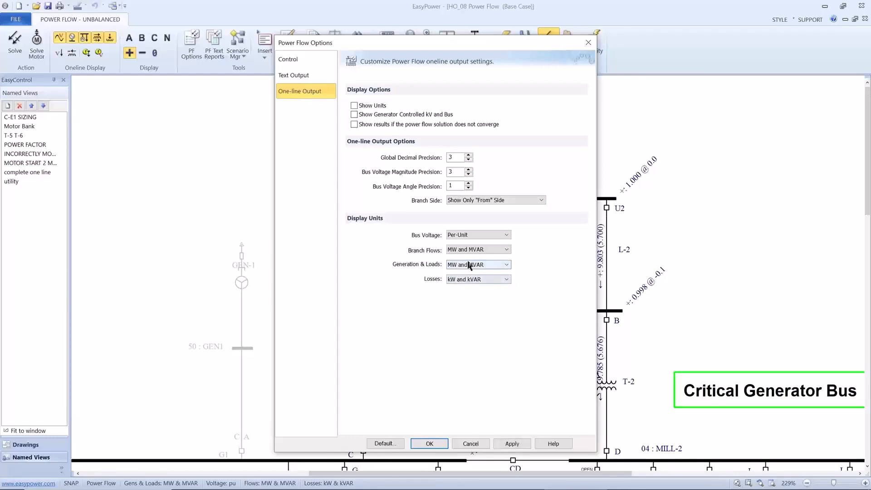
{"action": "left_click", "coordinate": [466, 242]}
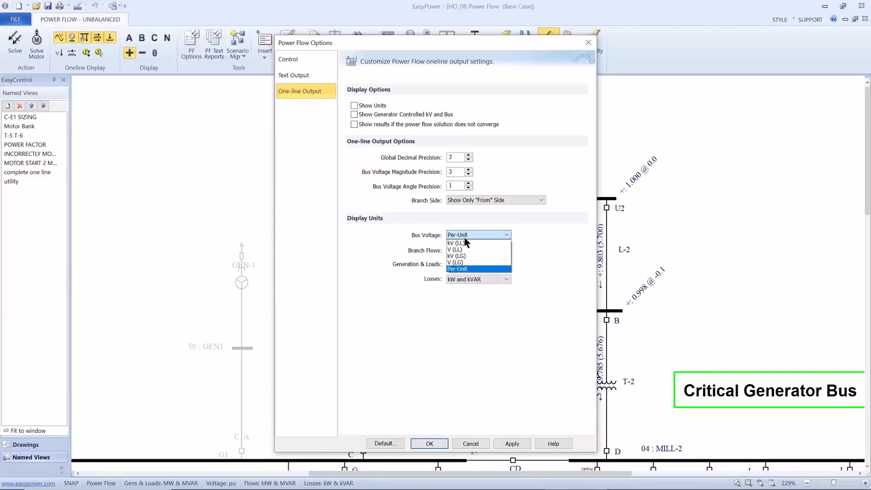
{"action": "left_click", "coordinate": [464, 238]}
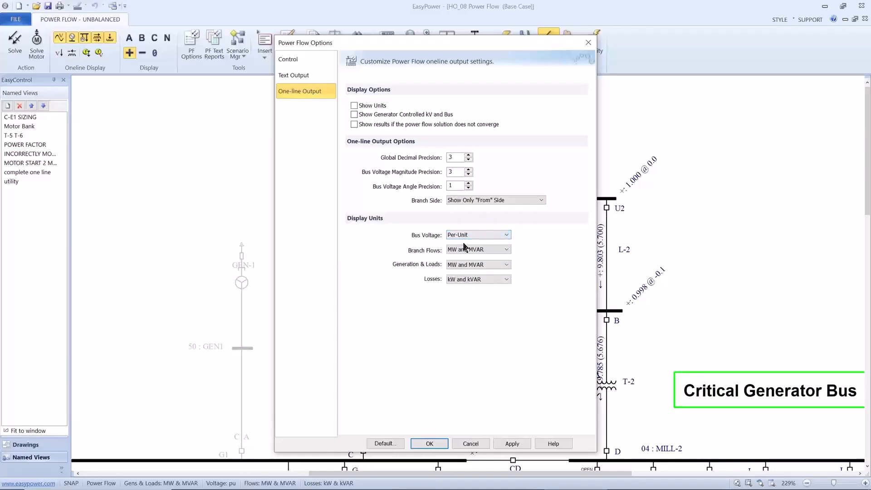
{"action": "left_click", "coordinate": [464, 249]}
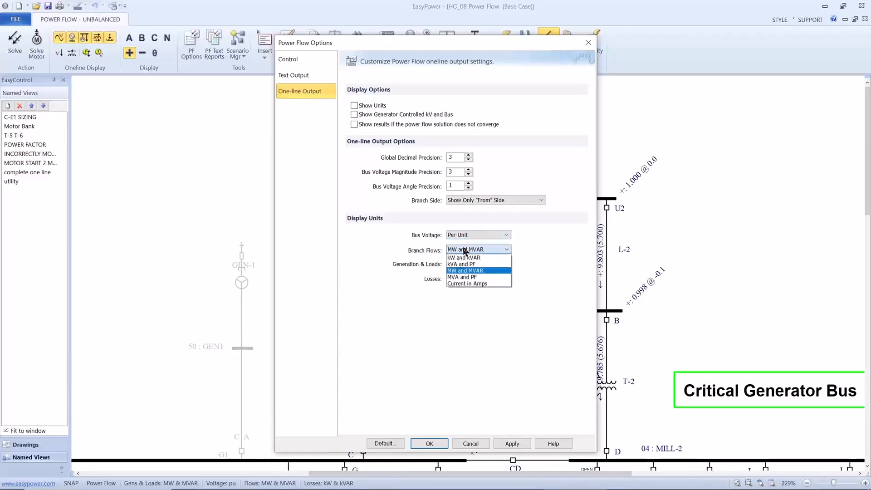
{"action": "left_click", "coordinate": [464, 250]}
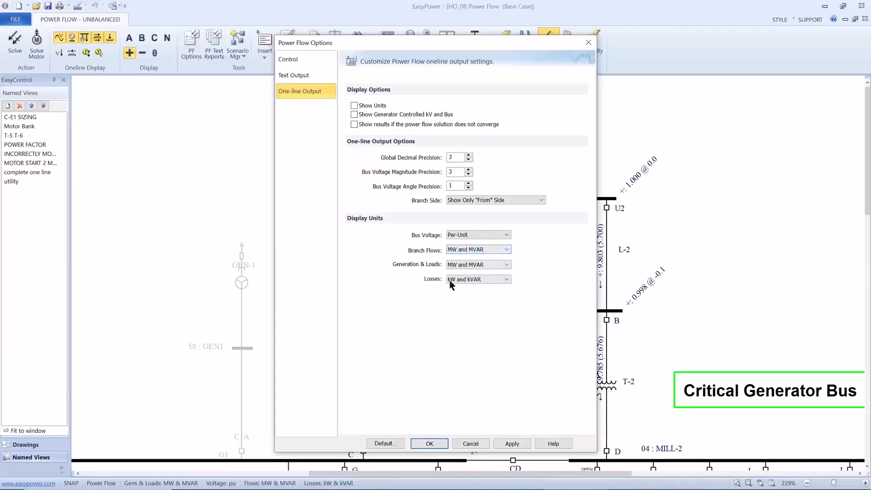
{"action": "left_click", "coordinate": [416, 441]}
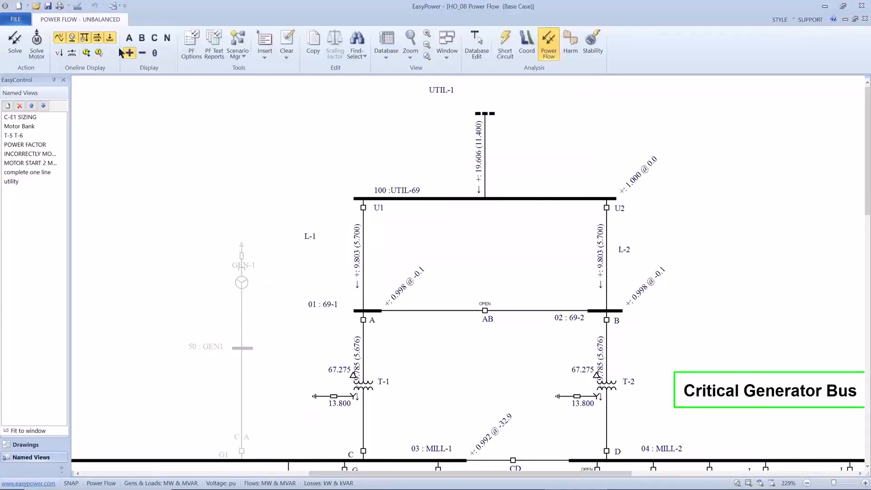
Check what the branch flow and load result displays show by switching each off and back on.
{"action": "left_click", "coordinate": [96, 39]}
{"action": "left_click", "coordinate": [97, 39]}
{"action": "left_click", "coordinate": [111, 39]}
{"action": "left_click", "coordinate": [110, 39]}
{"action": "left_click", "coordinate": [110, 38]}
{"action": "left_click", "coordinate": [113, 37]}
Turn overload highlighting back on and bring up the "C-E1 SIZING" named view.
{"action": "left_click", "coordinate": [83, 53]}
{"action": "left_click", "coordinate": [34, 119]}
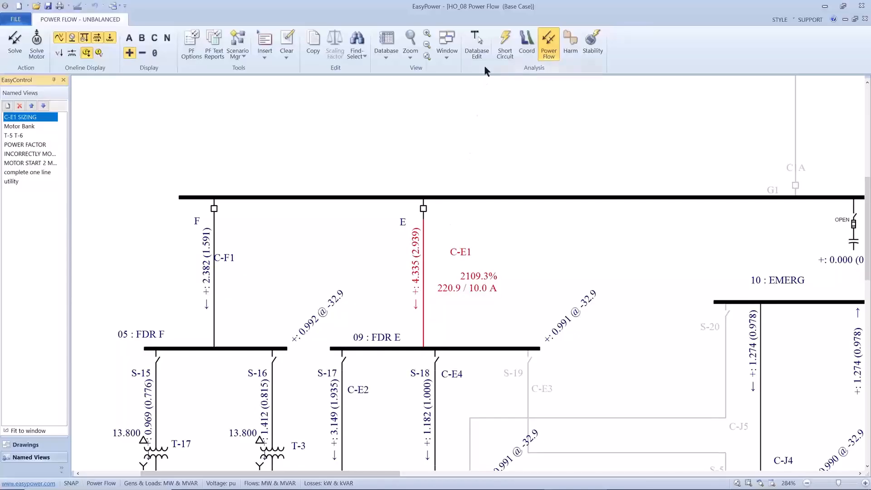
In the database, set cable C-E1's size to 350 and turn on auto-calculation of its impedances.
{"action": "left_click", "coordinate": [477, 50]}
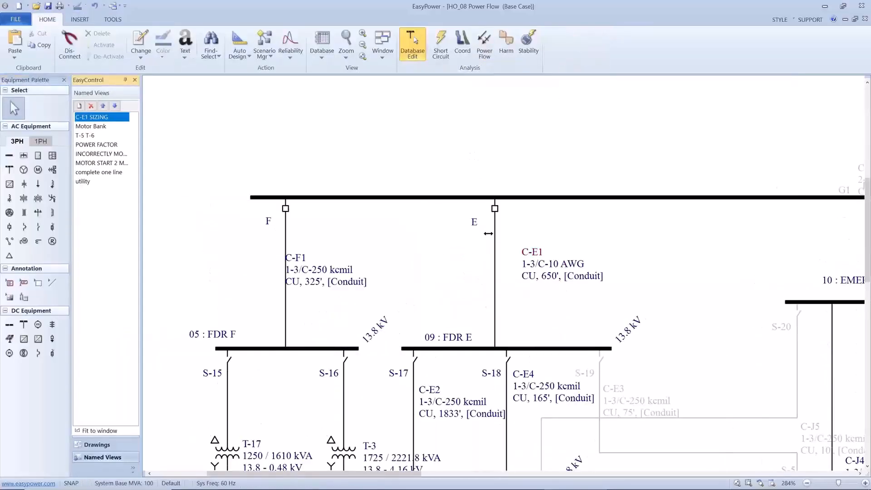
{"action": "left_click", "coordinate": [496, 257]}
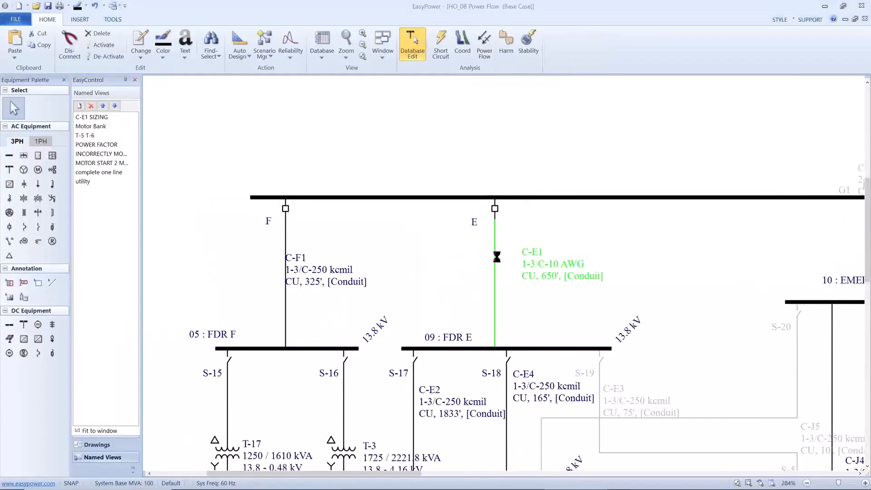
{"action": "double_click", "coordinate": [491, 257]}
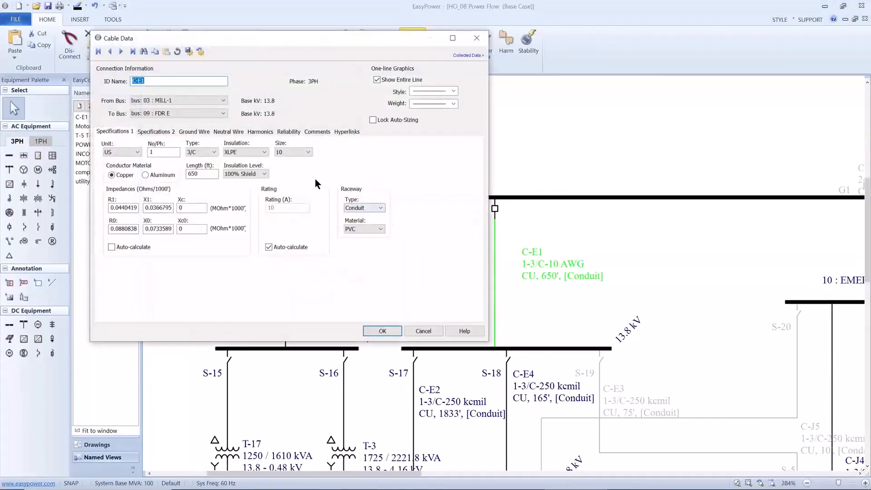
{"action": "left_click", "coordinate": [295, 151]}
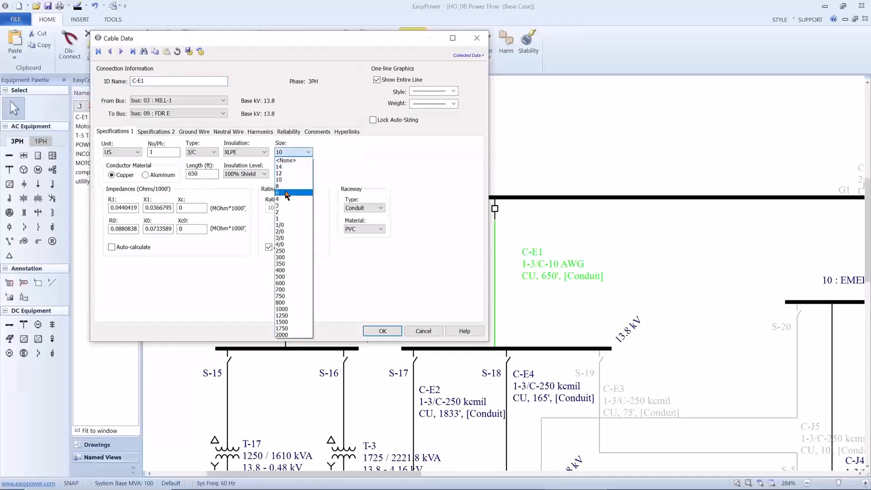
{"action": "left_click", "coordinate": [281, 264]}
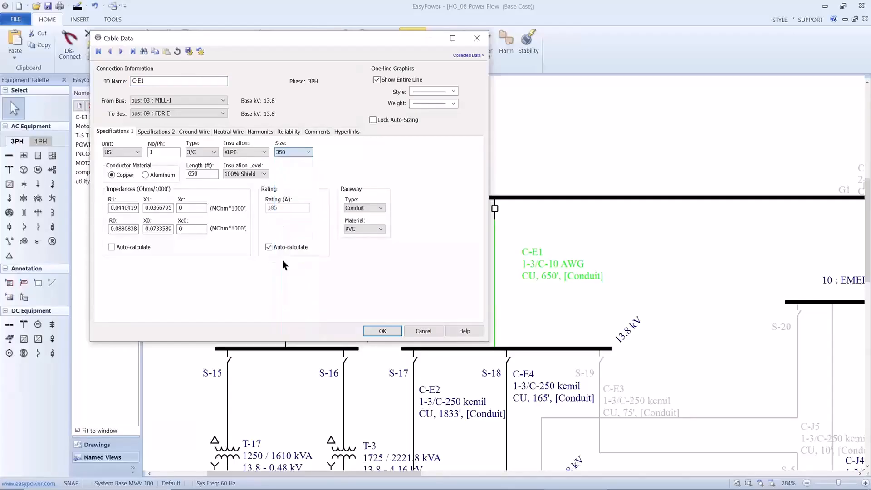
{"action": "left_click", "coordinate": [112, 247]}
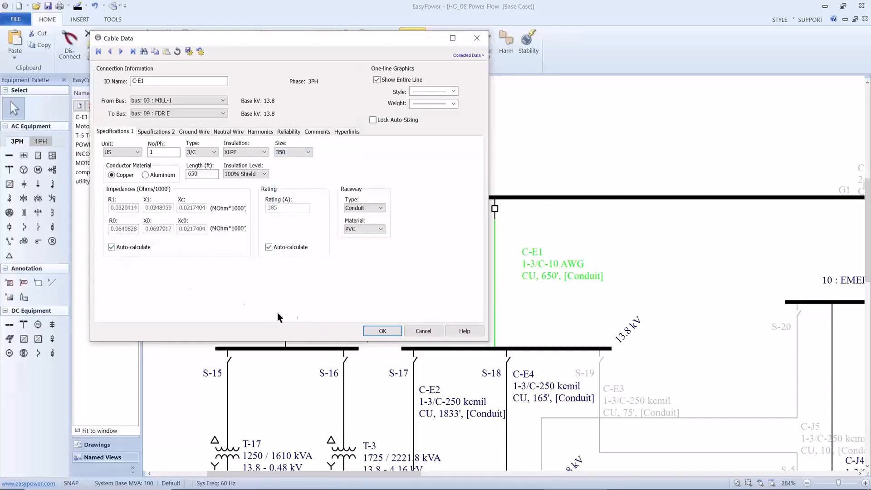
{"action": "left_click", "coordinate": [375, 332]}
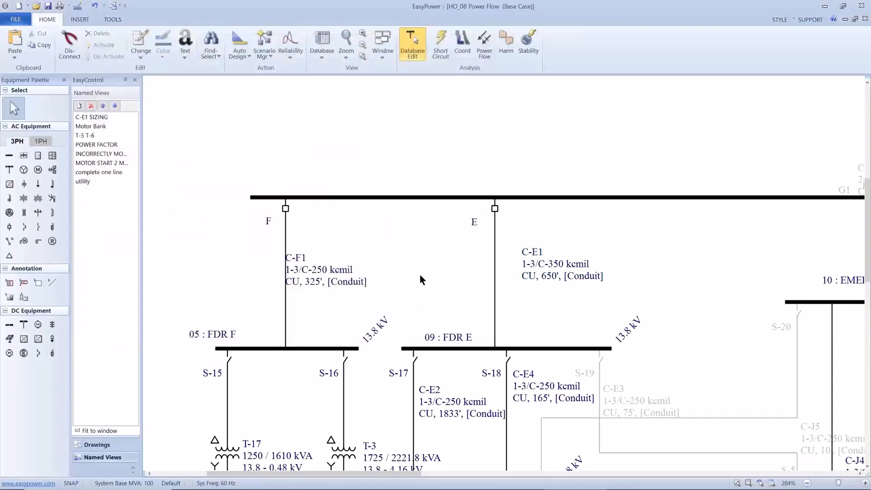
Solve the power flow again and check the text output options, keeping the current report settings.
{"action": "left_click", "coordinate": [485, 44]}
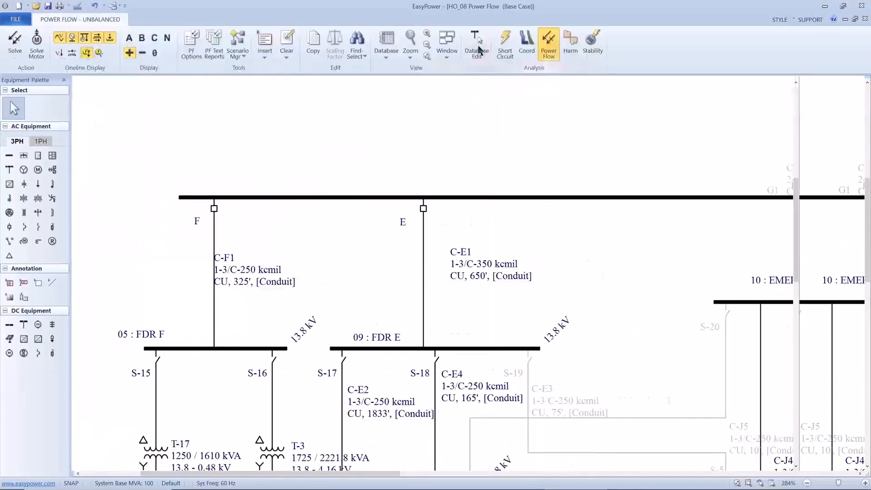
{"action": "left_click", "coordinate": [23, 42]}
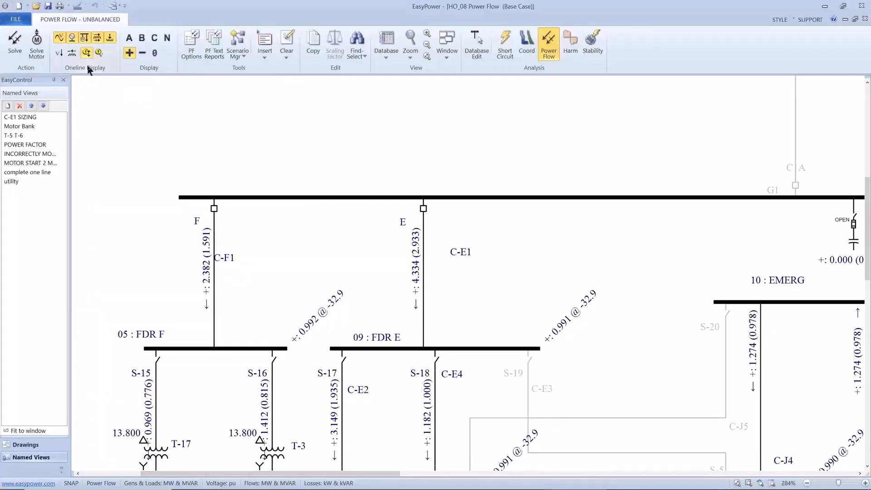
{"action": "left_click", "coordinate": [210, 48]}
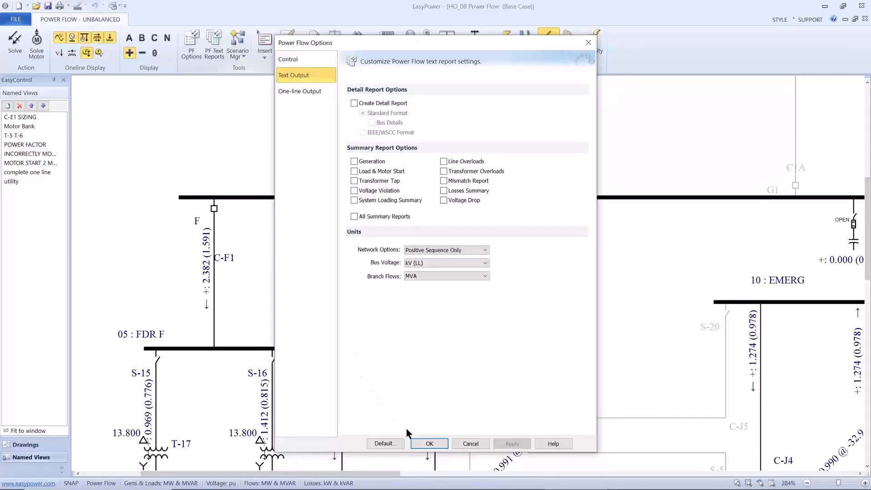
{"action": "left_click", "coordinate": [419, 444]}
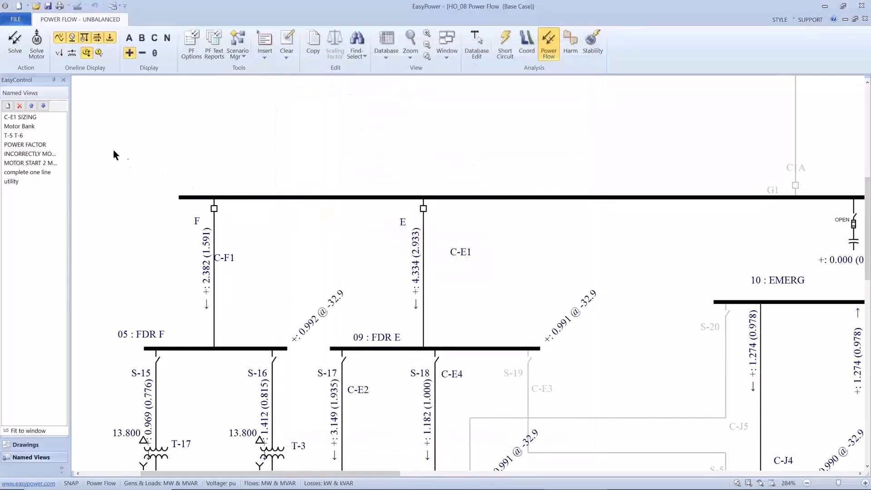
In the "Motor Bank" named view, select the motors below buses T5 SEC and T6 SEC and apply a temporary motor scaling factor.
{"action": "left_click", "coordinate": [41, 127]}
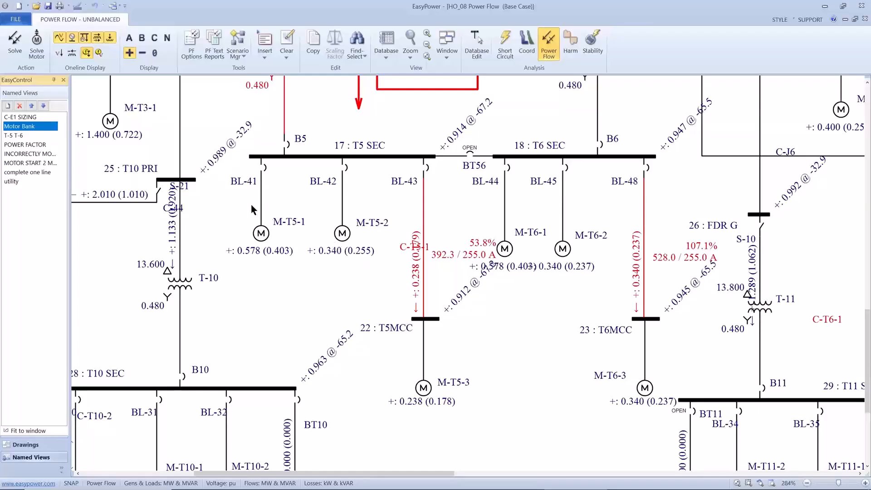
{"action": "left_click_drag", "start_coordinate": [243, 205], "coordinate": [655, 406]}
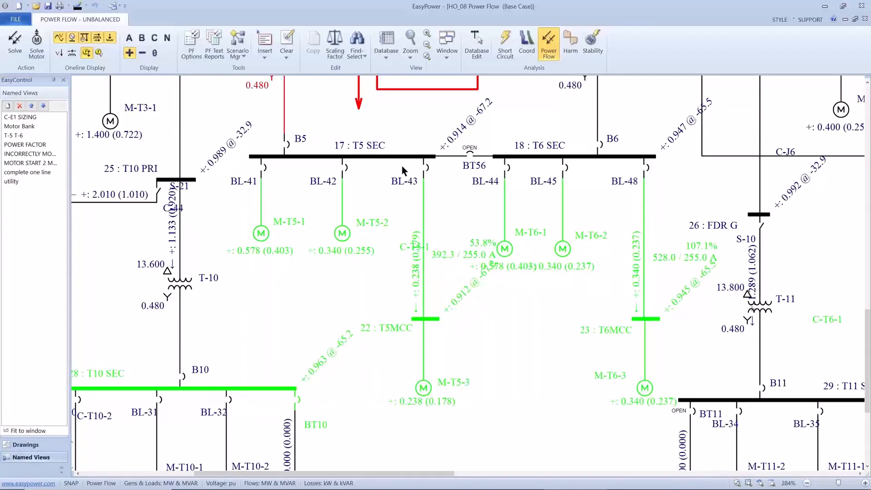
{"action": "left_click", "coordinate": [334, 41]}
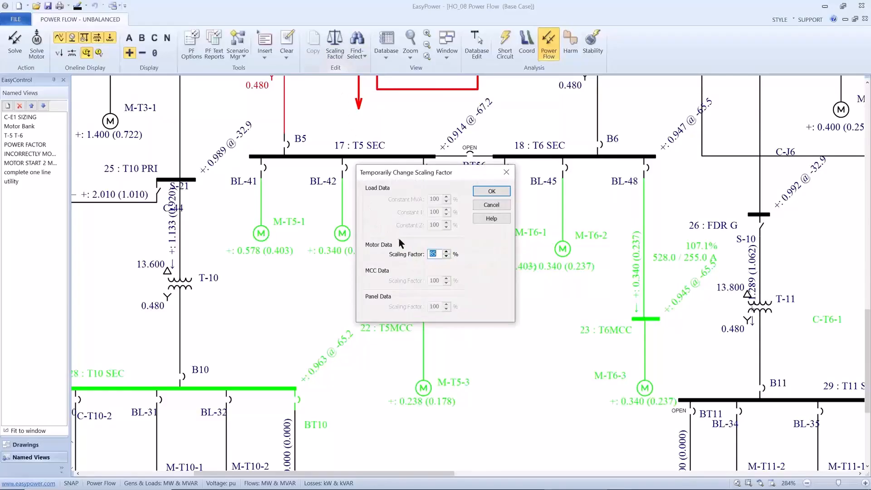
{"action": "type", "text": "6"}
{"action": "left_click", "coordinate": [490, 192]}
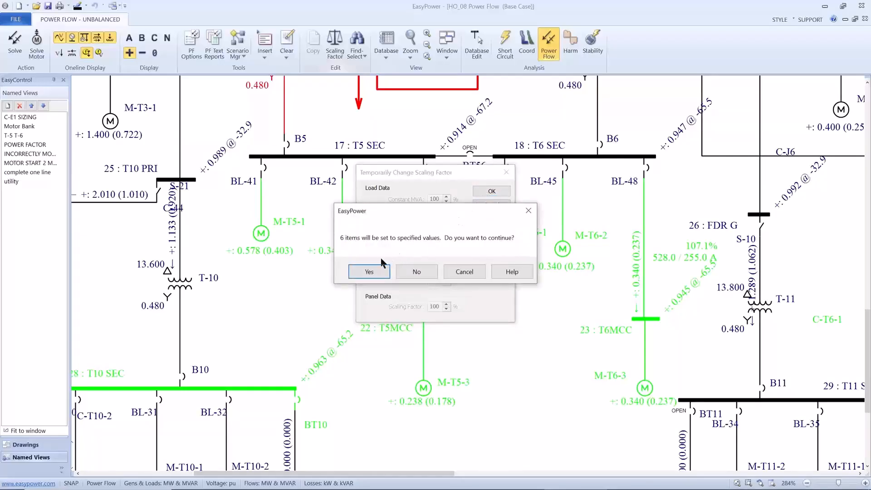
{"action": "left_click", "coordinate": [370, 271]}
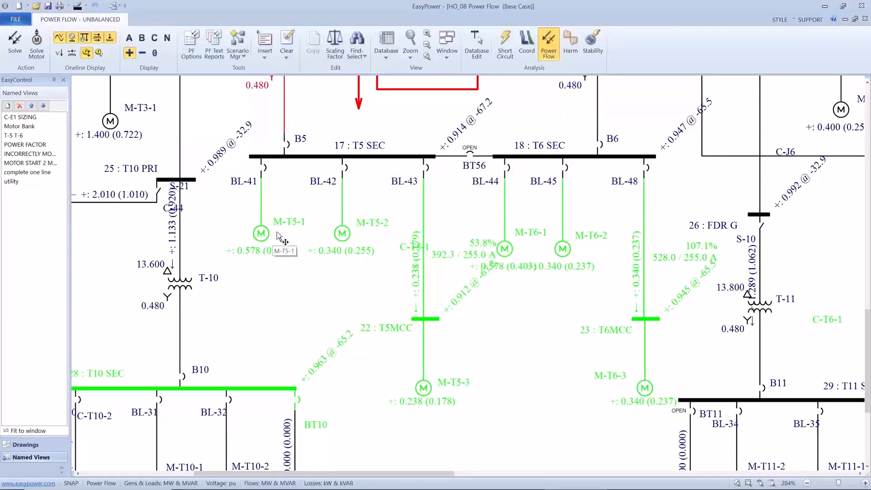
Turn on voltage violation highlighting and examine buses T5 SEC and T6 SEC with their transformers.
{"action": "left_click_drag", "start_coordinate": [311, 214], "coordinate": [319, 235]}
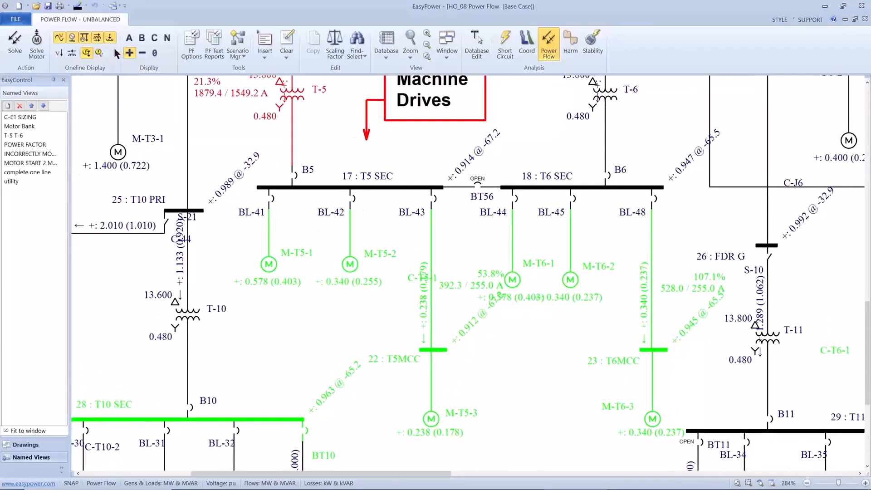
{"action": "left_click", "coordinate": [100, 52]}
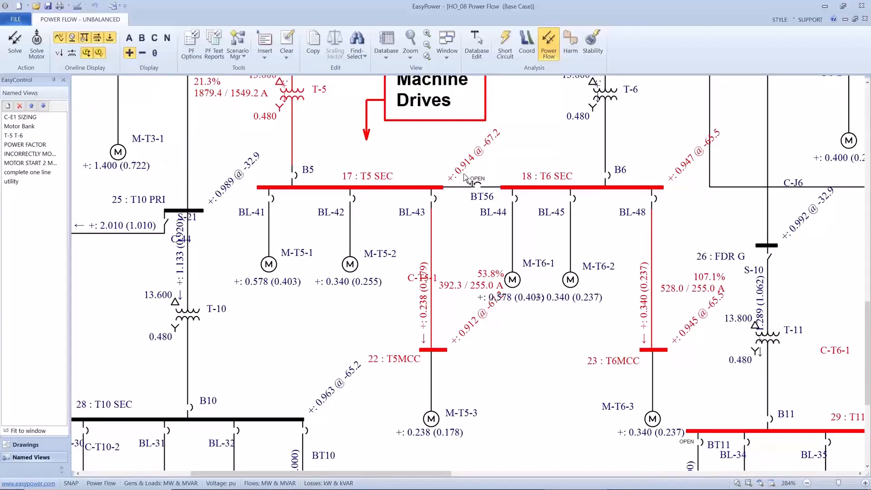
{"action": "mouse_move", "coordinate": [465, 174]}
{"action": "left_click_drag", "start_coordinate": [527, 178], "coordinate": [505, 251]}
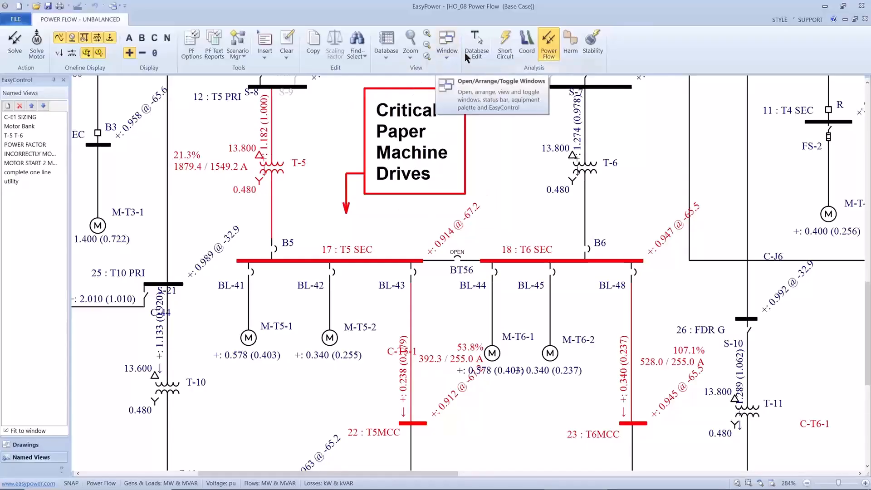
In the database, set transformer T-5's kVA rating to 1500.
{"action": "left_click", "coordinate": [476, 46]}
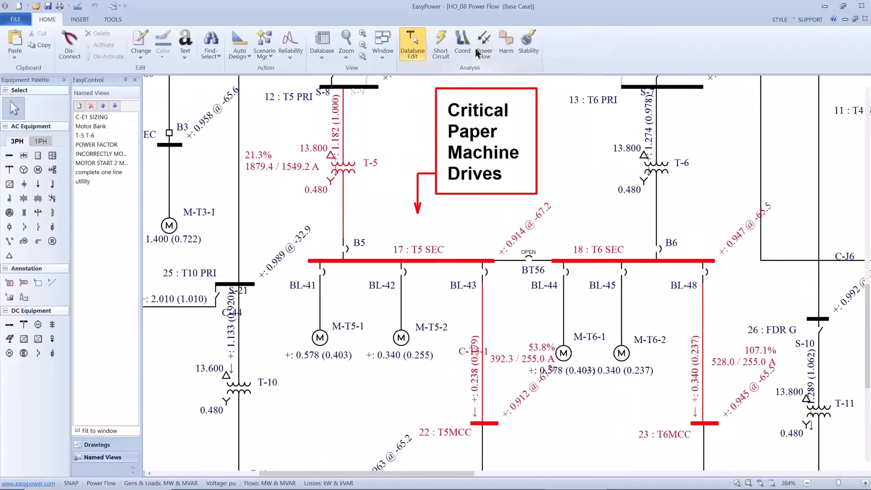
{"action": "left_click", "coordinate": [352, 162]}
{"action": "double_click", "coordinate": [352, 163]}
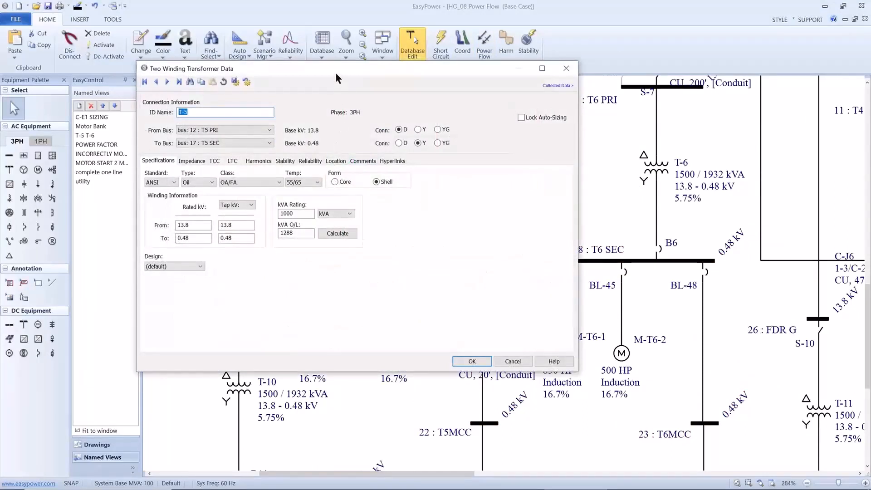
{"action": "left_click_drag", "start_coordinate": [336, 73], "coordinate": [502, 73]}
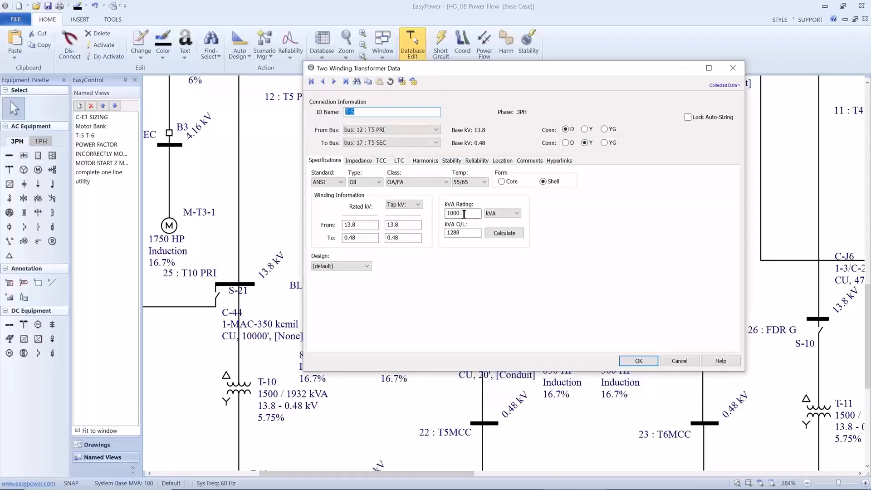
{"action": "left_click_drag", "start_coordinate": [464, 214], "coordinate": [448, 212]}
{"action": "type", "text": "1"}
Set transformer T-5's LTC tap to the From side, keeping voltage control on the To side.
{"action": "left_click", "coordinate": [400, 160]}
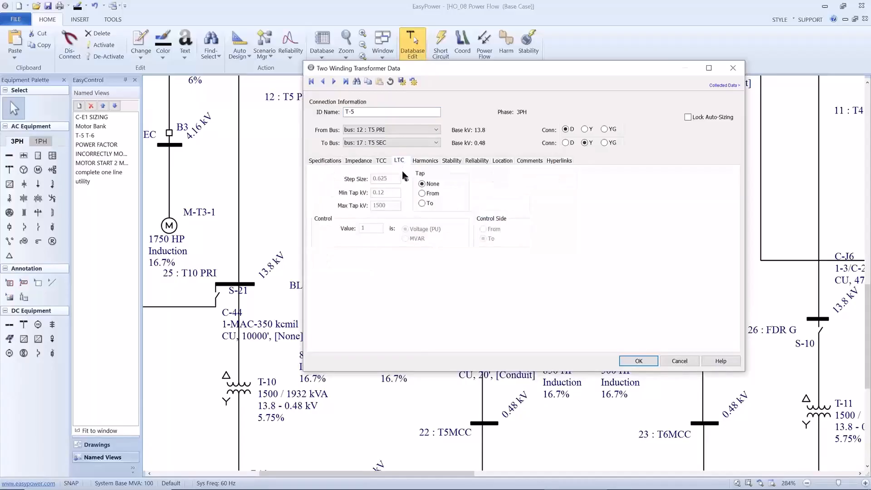
{"action": "left_click", "coordinate": [422, 194]}
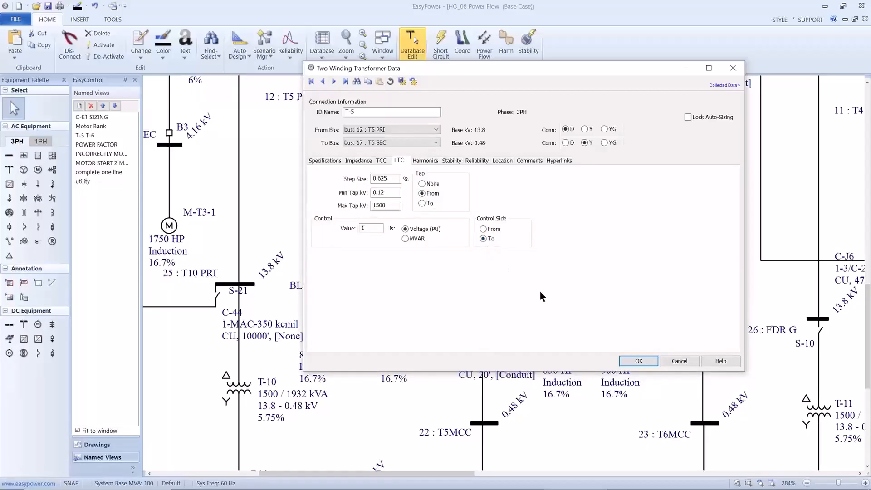
{"action": "left_click", "coordinate": [635, 360]}
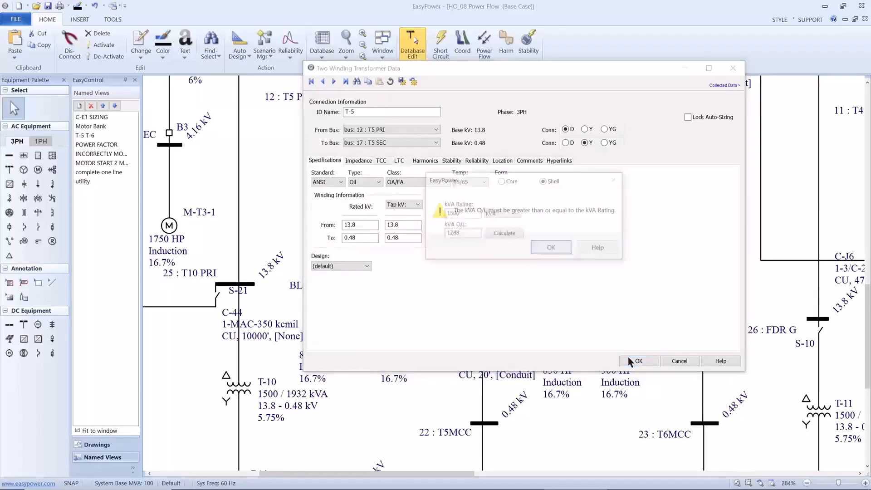
{"action": "left_click", "coordinate": [567, 251]}
Calculate transformer T-5's overload kVA and impedance data, and save the transformer data.
{"action": "left_click", "coordinate": [507, 233]}
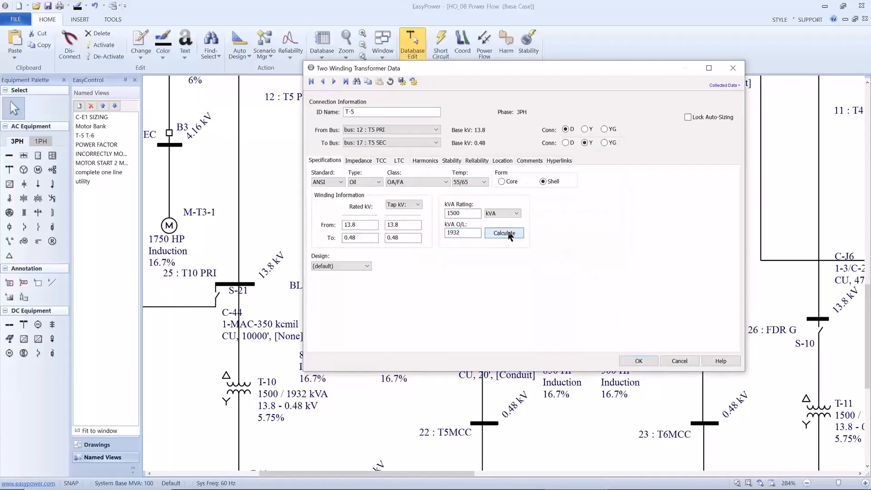
{"action": "left_click", "coordinate": [369, 161]}
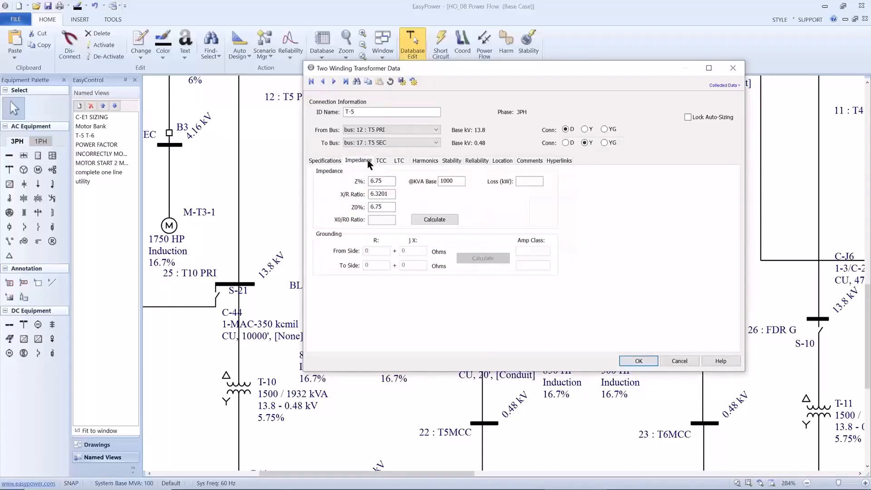
{"action": "left_click", "coordinate": [431, 222]}
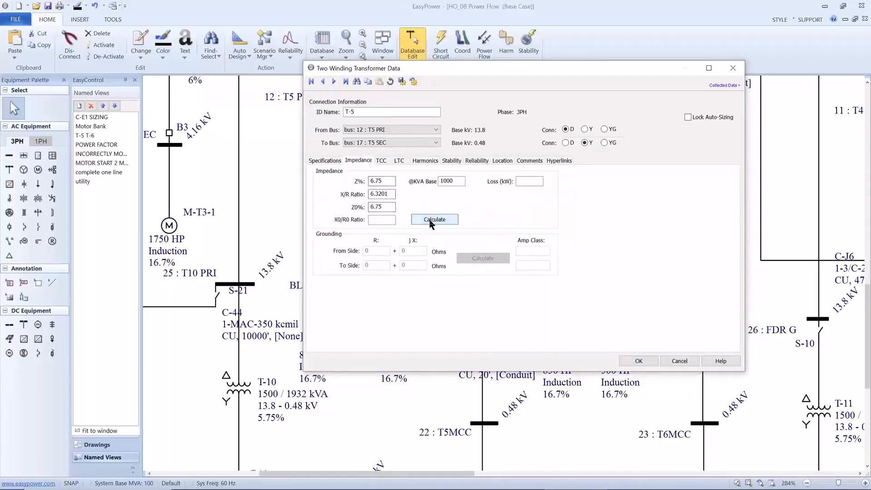
{"action": "left_click", "coordinate": [636, 361]}
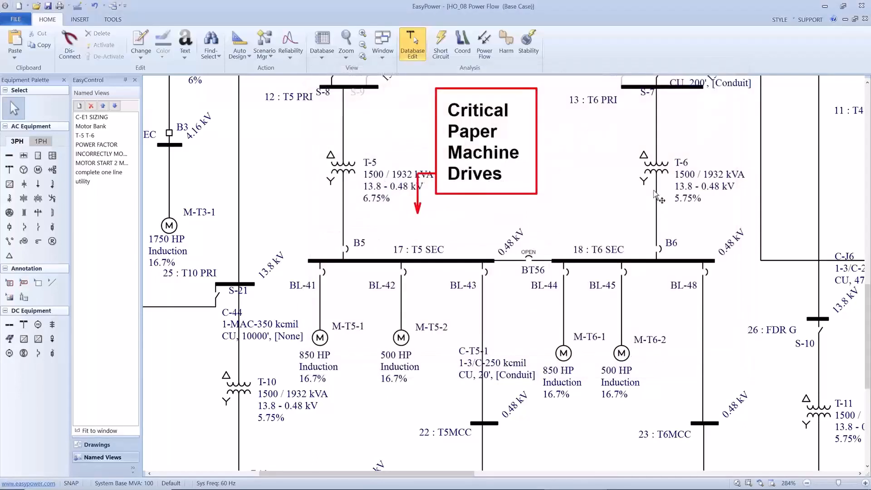
Set transformer T-6's LTC tap to the From side and solve the power flow again.
{"action": "left_click", "coordinate": [655, 175]}
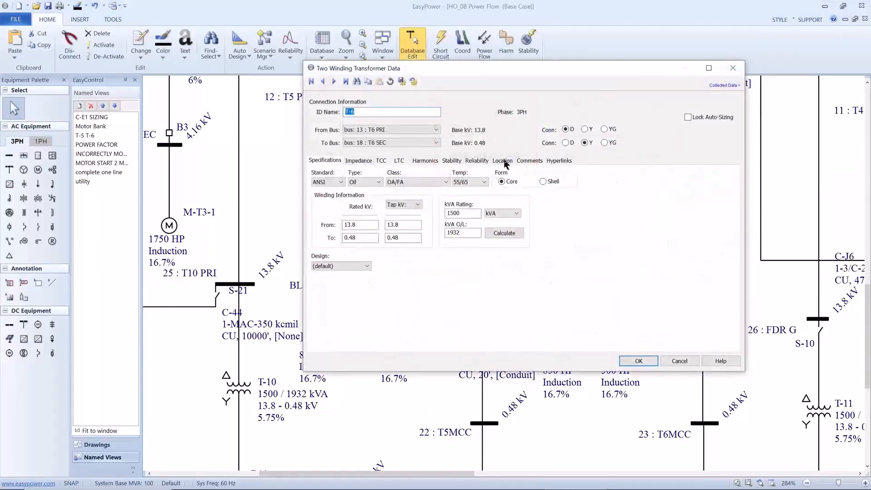
{"action": "left_click", "coordinate": [406, 161]}
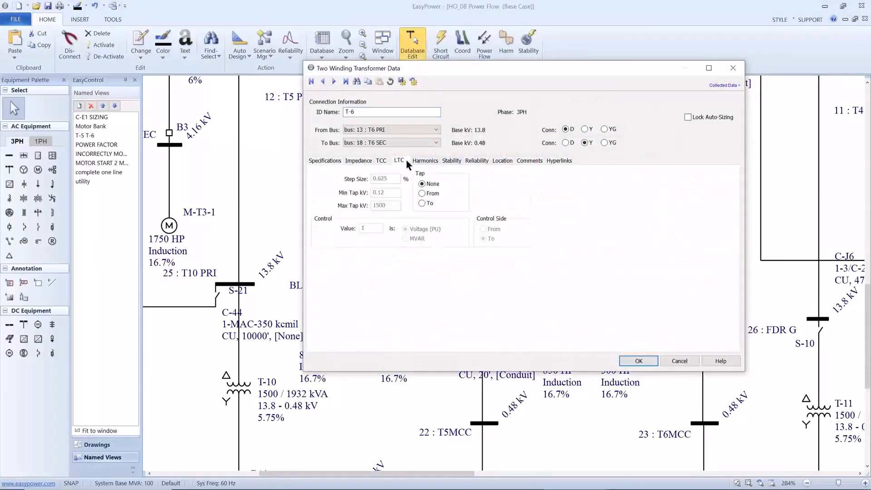
{"action": "left_click", "coordinate": [422, 194]}
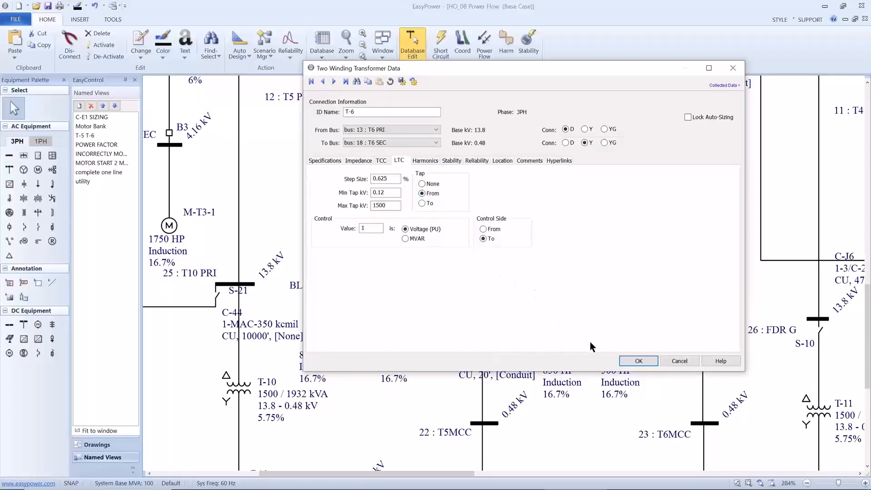
{"action": "left_click", "coordinate": [638, 360]}
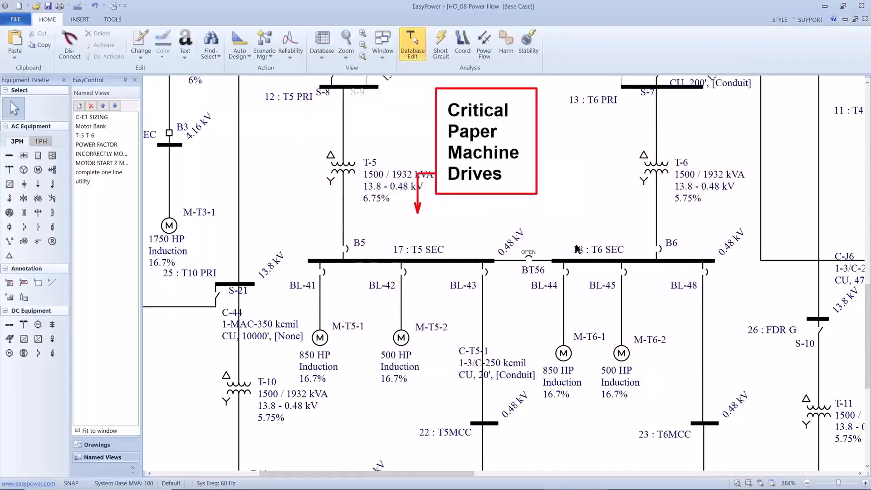
{"action": "left_click", "coordinate": [484, 43]}
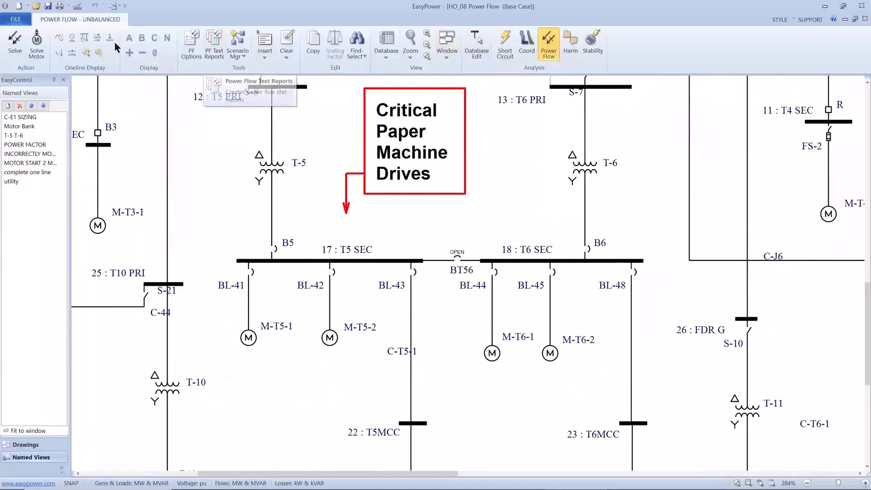
{"action": "left_click", "coordinate": [25, 40]}
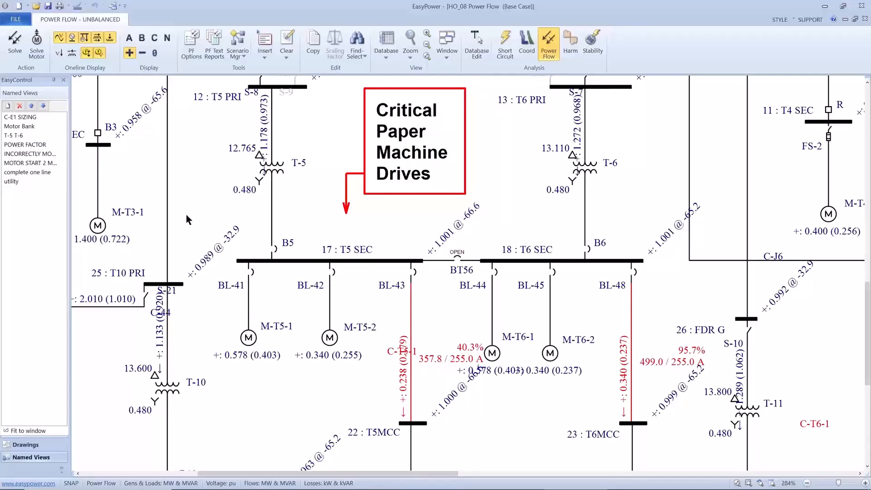
From the POWER FACTOR view, set the one-line output's generation and load units to MVA and PF.
{"action": "left_click", "coordinate": [55, 145]}
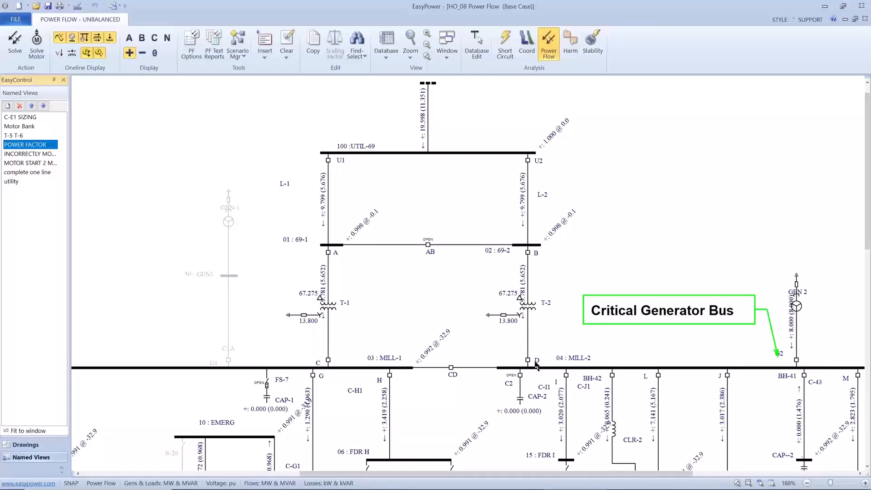
{"action": "left_click_drag", "start_coordinate": [532, 360], "coordinate": [159, 312]}
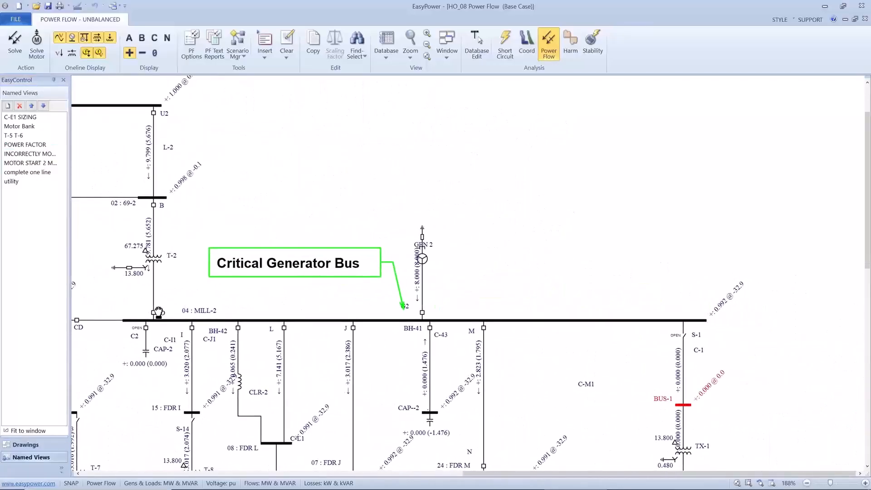
{"action": "left_click_drag", "start_coordinate": [135, 260], "coordinate": [542, 365]}
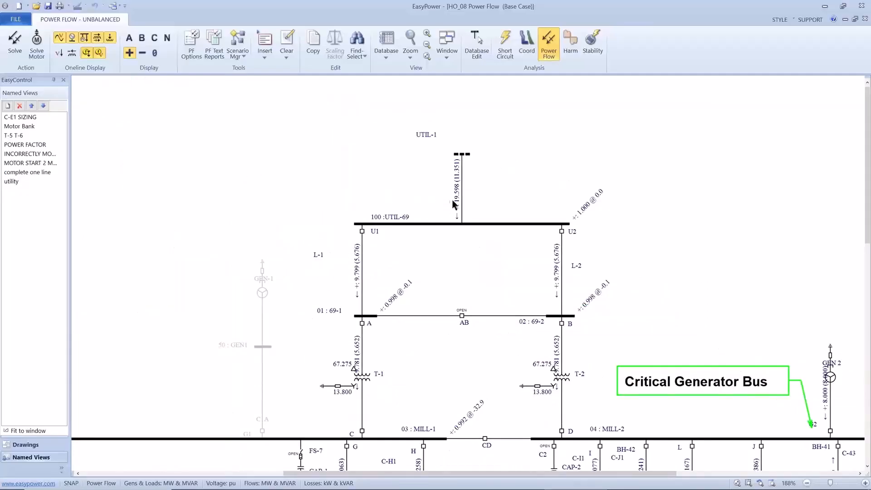
{"action": "right_click", "coordinate": [327, 169]}
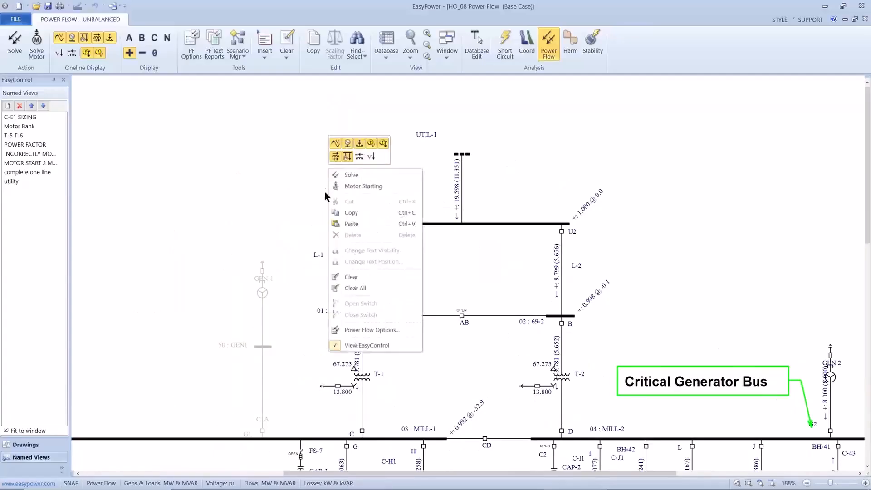
{"action": "left_click", "coordinate": [340, 330]}
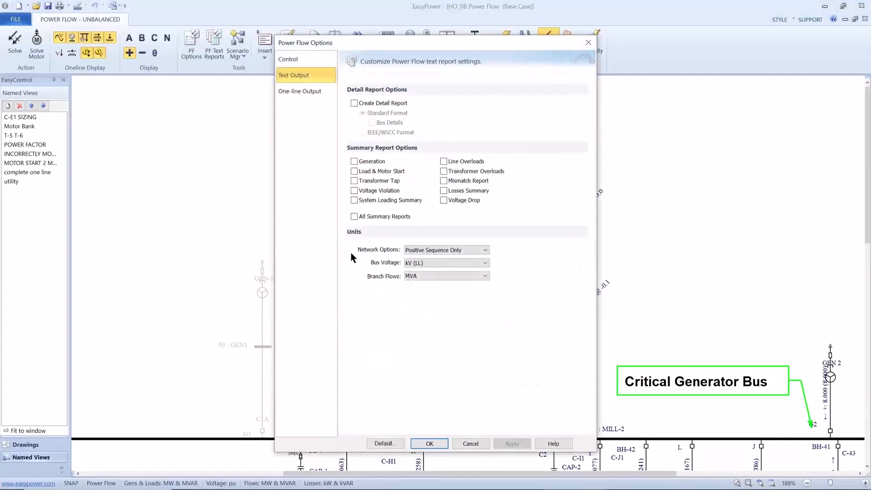
{"action": "left_click", "coordinate": [319, 92]}
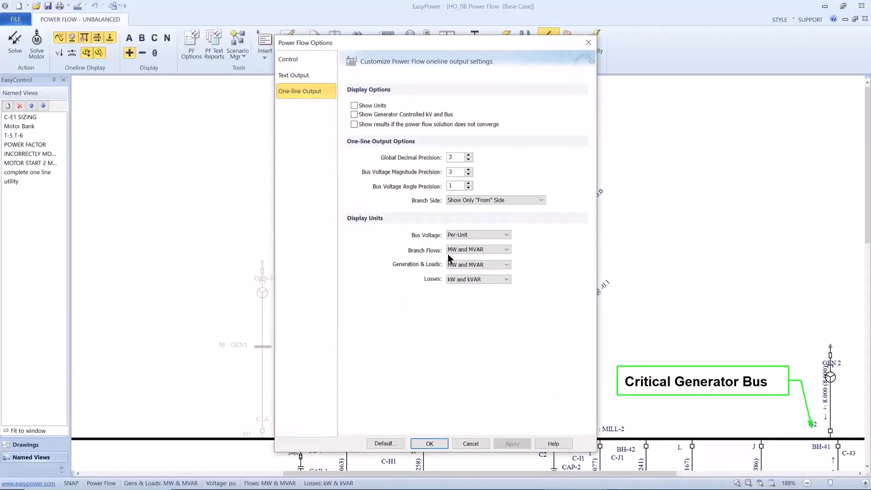
{"action": "left_click", "coordinate": [469, 268]}
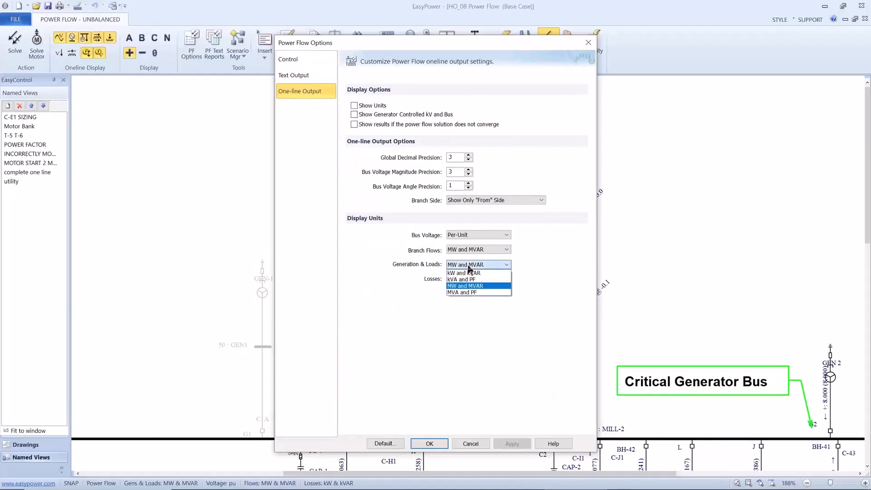
{"action": "left_click", "coordinate": [467, 292]}
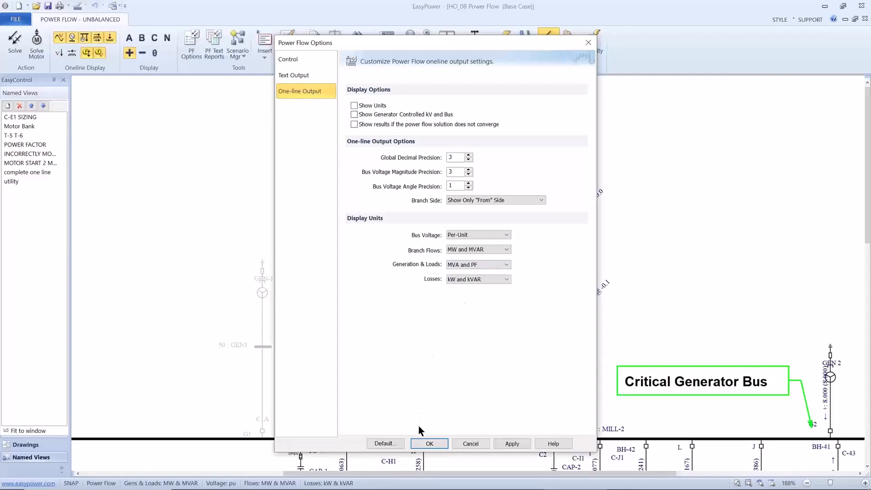
{"action": "left_click", "coordinate": [422, 443]}
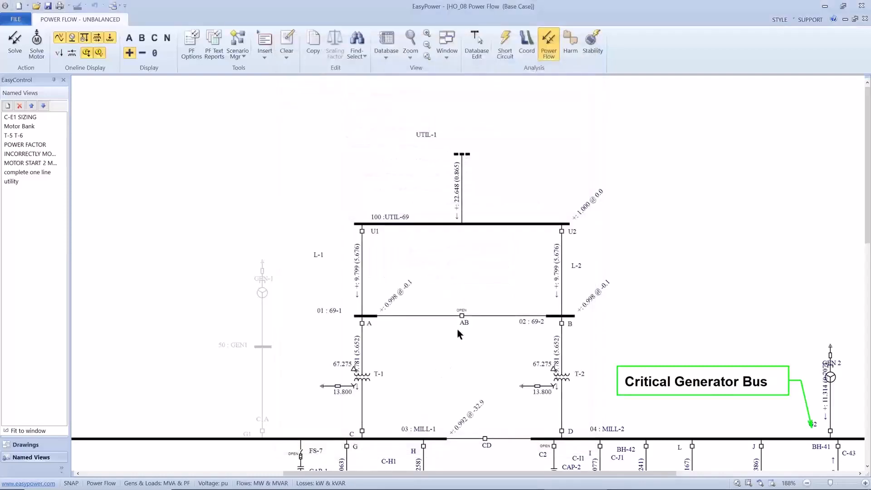
Close switch FS-7 and breaker C2 to bring capacitors CAP-1 and CAP-2 into service on the mill buses.
{"action": "scroll", "coordinate": [472, 240], "scroll_direction": "up", "scroll_amount": 2}
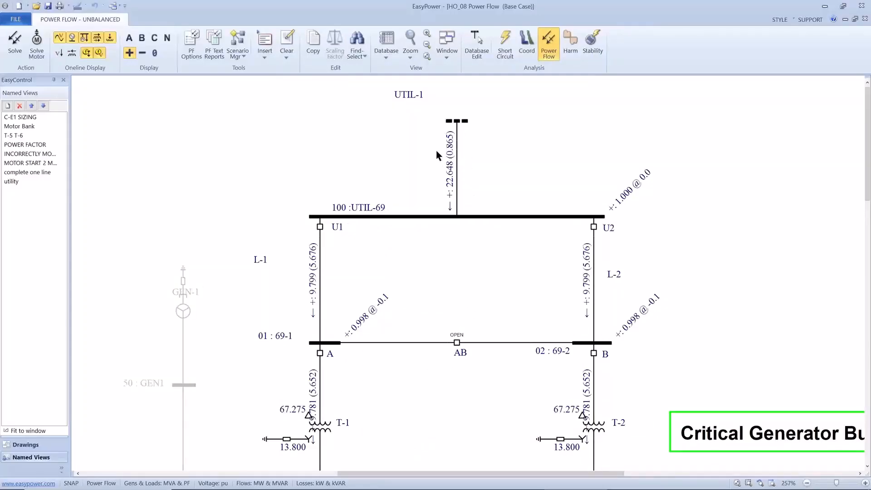
{"action": "left_click_drag", "start_coordinate": [413, 191], "coordinate": [423, 143]}
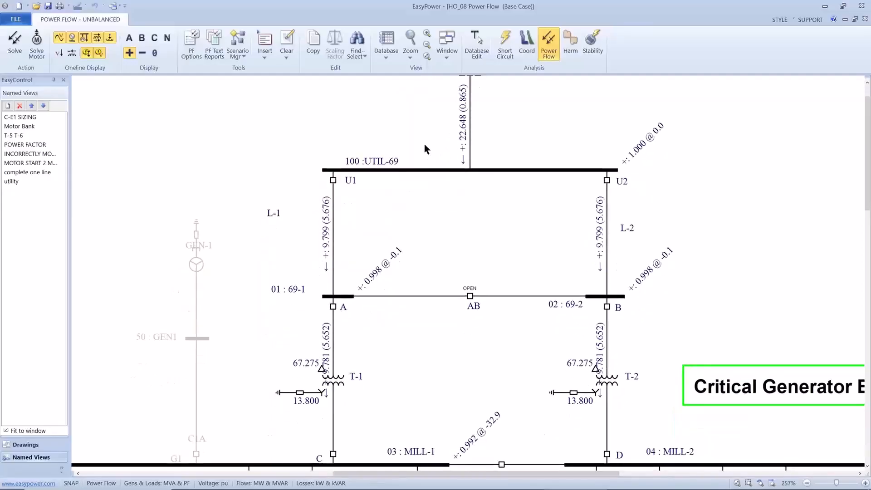
{"action": "scroll", "coordinate": [423, 146], "scroll_direction": "down", "scroll_amount": 1}
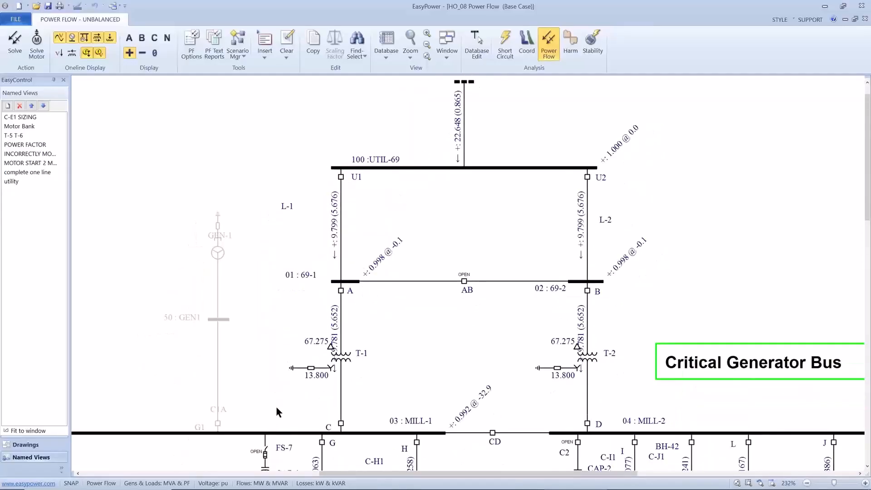
{"action": "scroll", "coordinate": [276, 402], "scroll_direction": "down", "scroll_amount": 1}
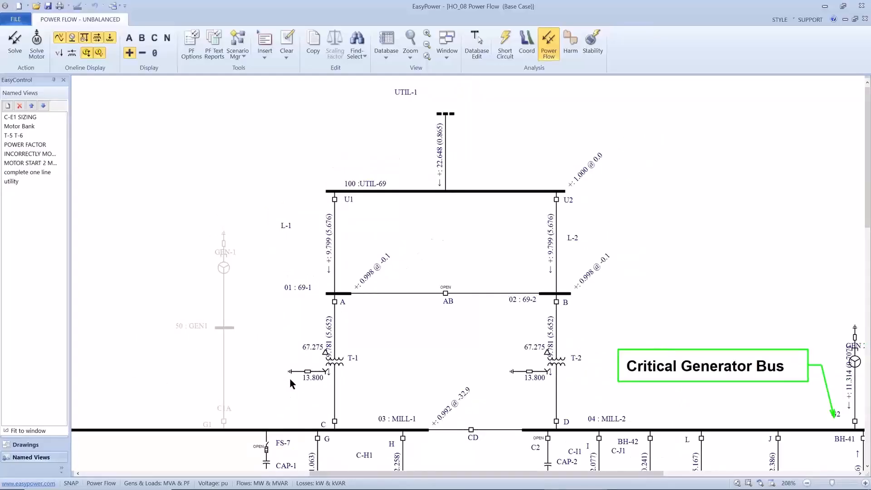
{"action": "left_click", "coordinate": [267, 449]}
{"action": "left_click_drag", "start_coordinate": [512, 410], "coordinate": [512, 391]}
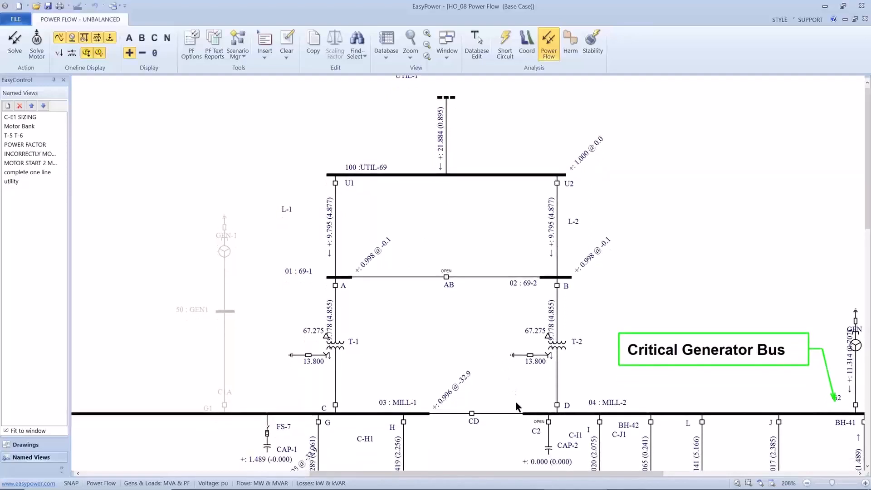
{"action": "left_click", "coordinate": [545, 423]}
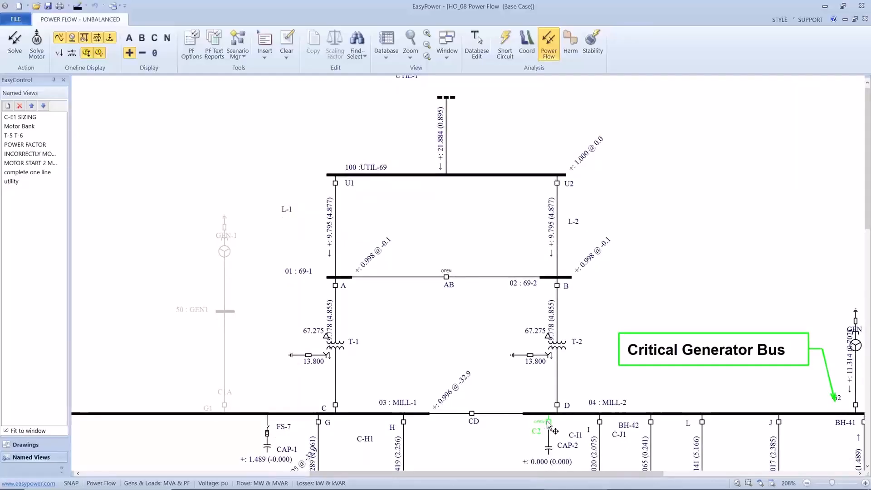
{"action": "double_click", "coordinate": [548, 424]}
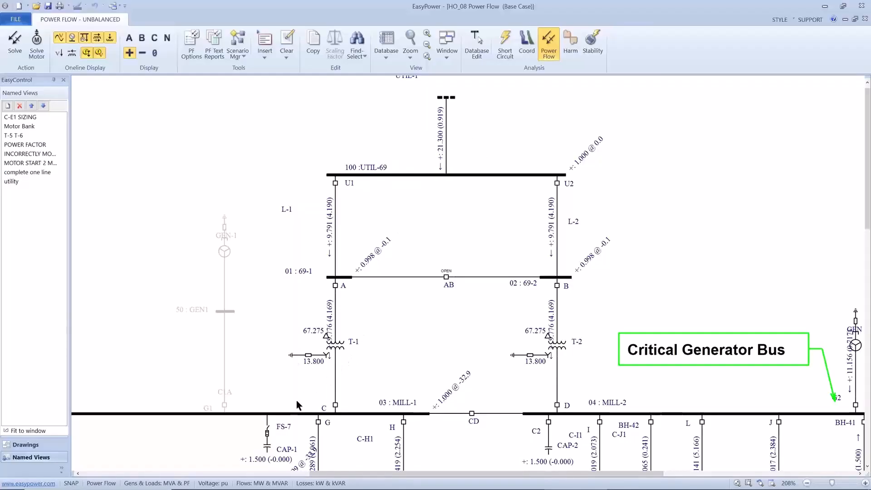
Open switch FS-7, shift transformer T-1's symbol slightly down its branch to clear the flow label, and reclose FS-7.
{"action": "double_click", "coordinate": [270, 426]}
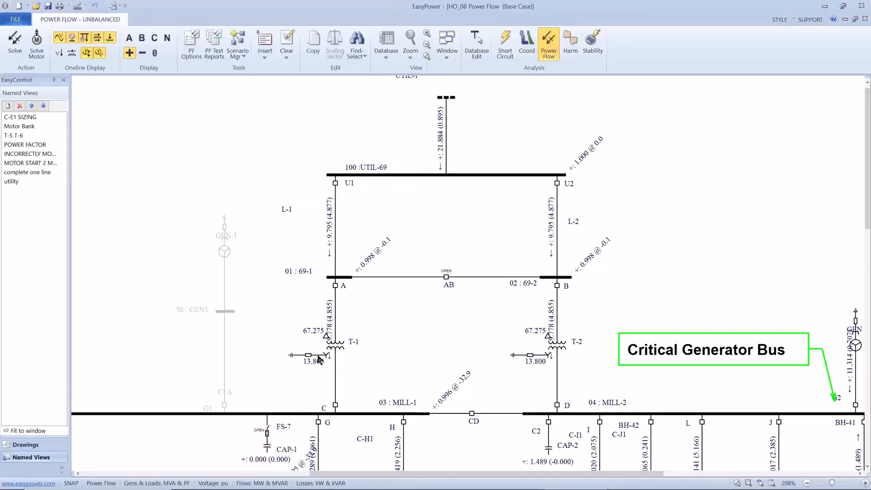
{"action": "left_click_drag", "start_coordinate": [336, 350], "coordinate": [337, 366]}
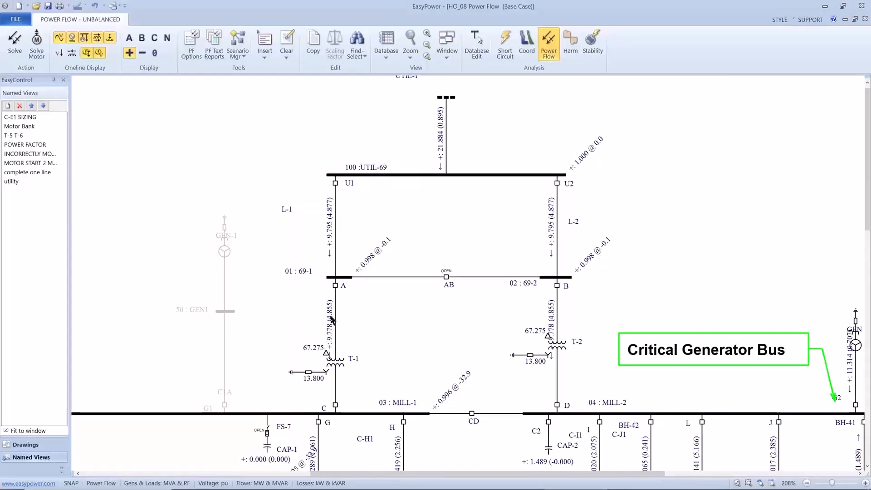
{"action": "double_click", "coordinate": [269, 428]}
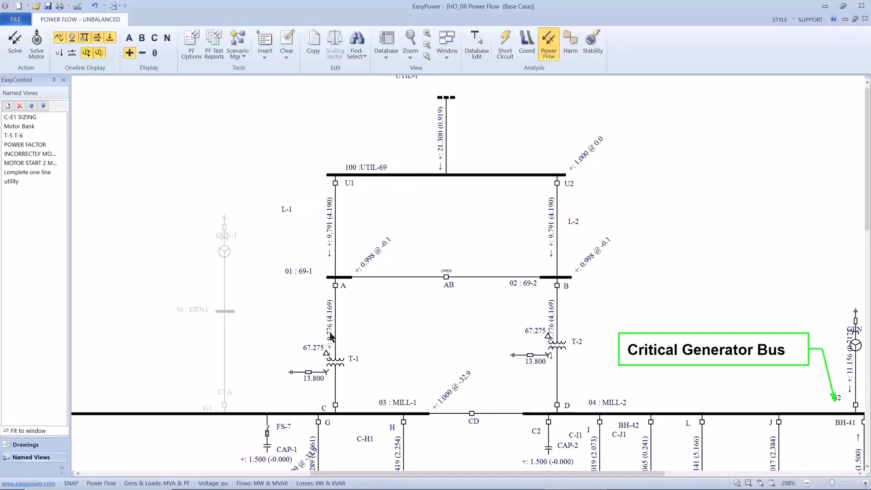
Examine the bus voltages and branch flows around MILL-1, MILL-2 and their feeders with both capacitors in service.
{"action": "left_click_drag", "start_coordinate": [348, 376], "coordinate": [358, 338]}
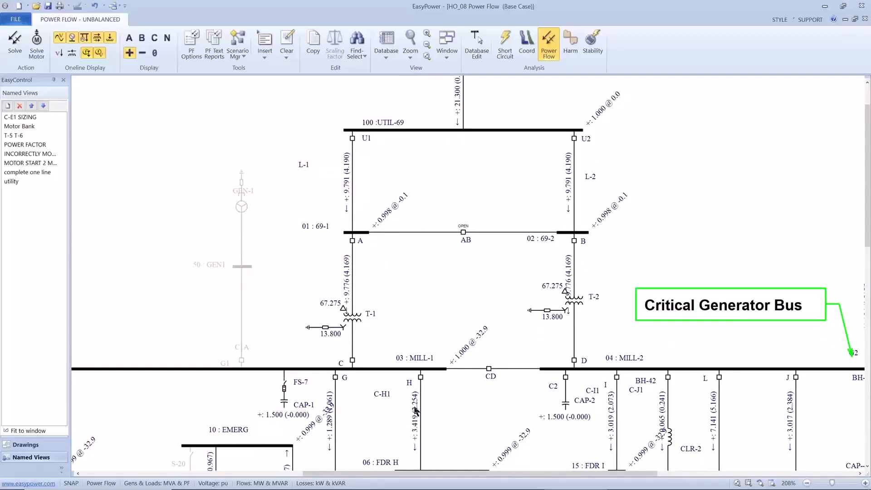
{"action": "left_click_drag", "start_coordinate": [413, 401], "coordinate": [404, 376]}
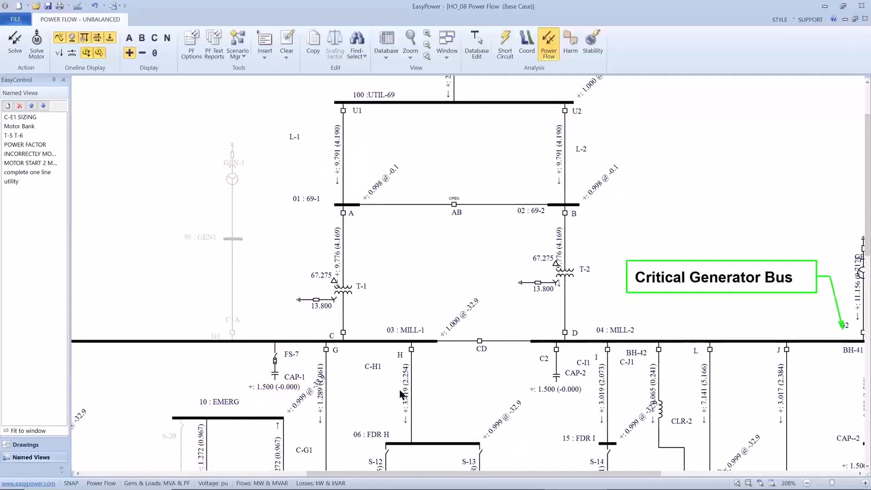
{"action": "double_click", "coordinate": [276, 360]}
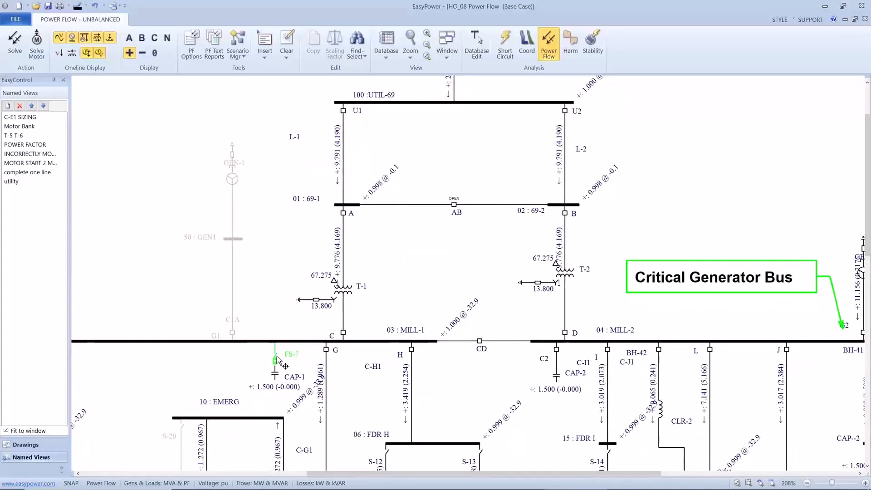
{"action": "double_click", "coordinate": [276, 359]}
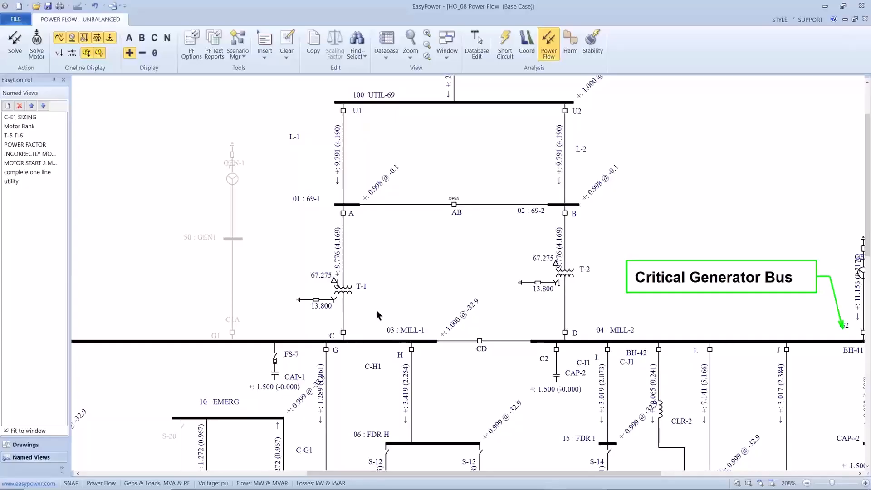
{"action": "scroll", "coordinate": [376, 311], "scroll_direction": "down", "scroll_amount": 1}
{"action": "scroll", "coordinate": [376, 312], "scroll_direction": "down", "scroll_amount": 1}
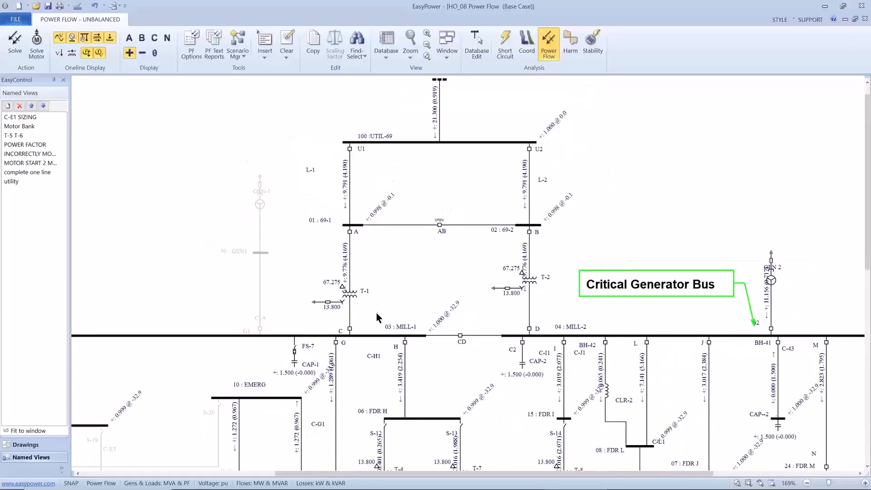
{"action": "left_click_drag", "start_coordinate": [372, 307], "coordinate": [374, 197]}
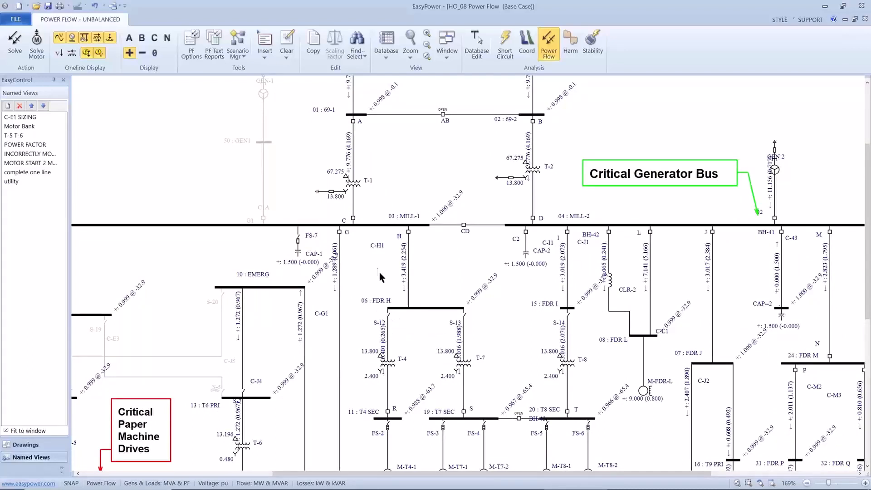
{"action": "scroll", "coordinate": [373, 256], "scroll_direction": "up", "scroll_amount": 1}
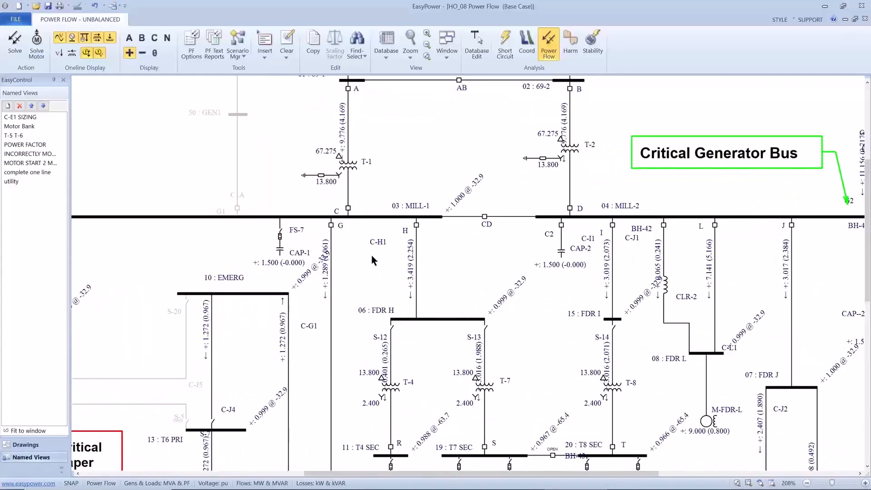
{"action": "scroll", "coordinate": [371, 255], "scroll_direction": "up", "scroll_amount": 2}
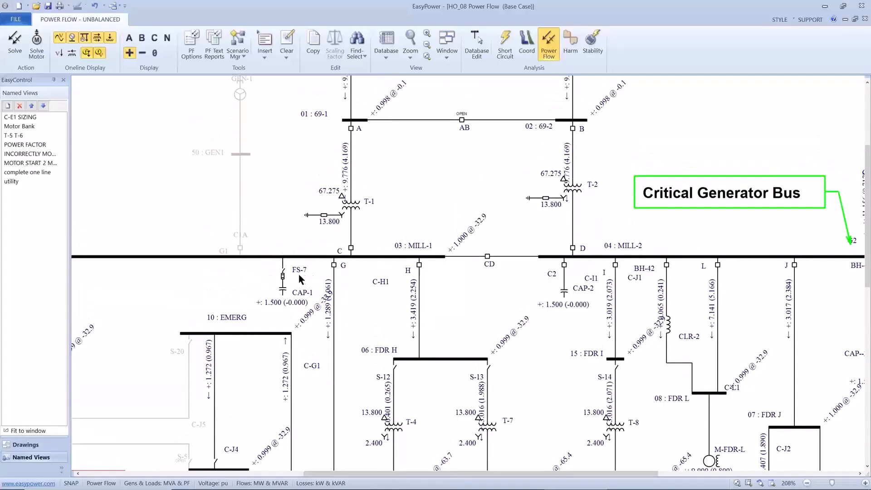
{"action": "left_click_drag", "start_coordinate": [299, 274], "coordinate": [301, 306]}
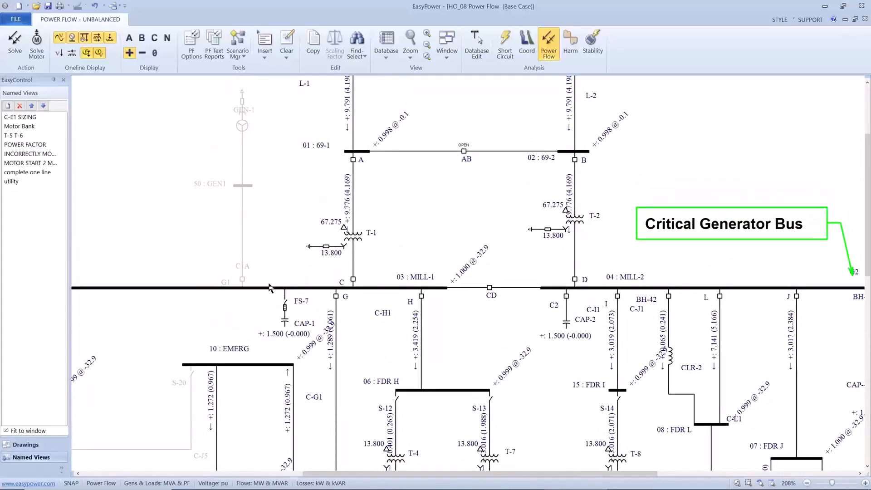
In the INCORRECTLY MO... view, try closing switch S-1 to energize the BUS-1 and TX-1 branch, and open it again.
{"action": "left_click", "coordinate": [39, 155]}
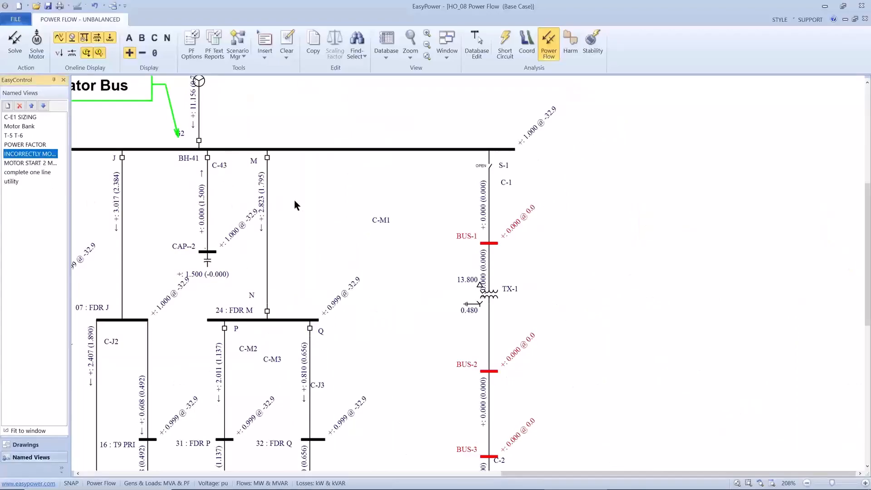
{"action": "scroll", "coordinate": [296, 206], "scroll_direction": "down", "scroll_amount": 2}
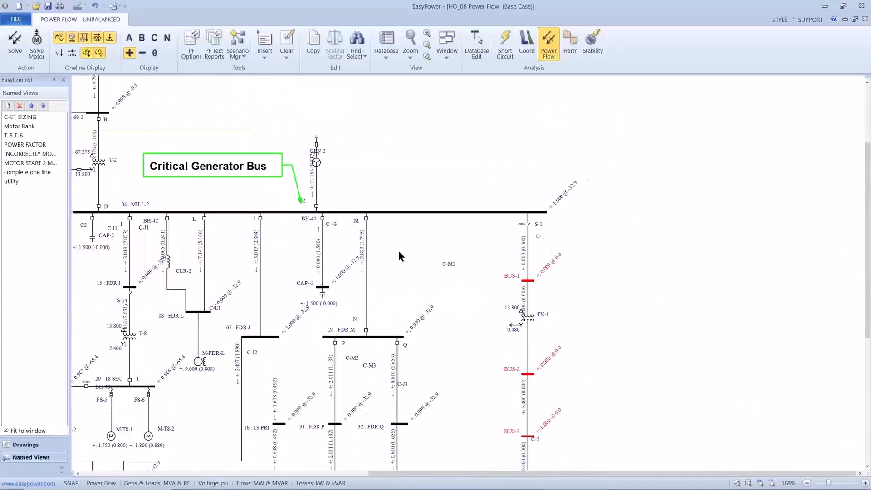
{"action": "scroll", "coordinate": [399, 252], "scroll_direction": "down", "scroll_amount": 2}
{"action": "left_click_drag", "start_coordinate": [399, 252], "coordinate": [460, 259]}
{"action": "left_click_drag", "start_coordinate": [345, 228], "coordinate": [466, 236]}
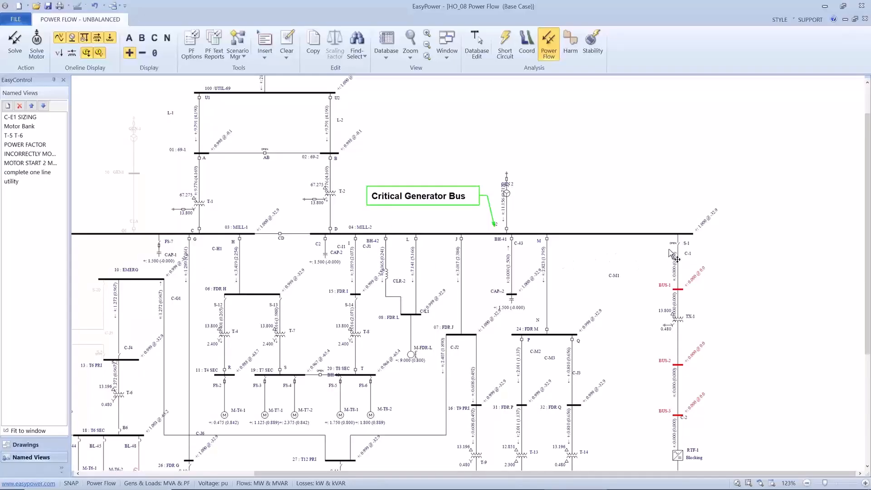
{"action": "scroll", "coordinate": [688, 253], "scroll_direction": "up", "scroll_amount": 3}
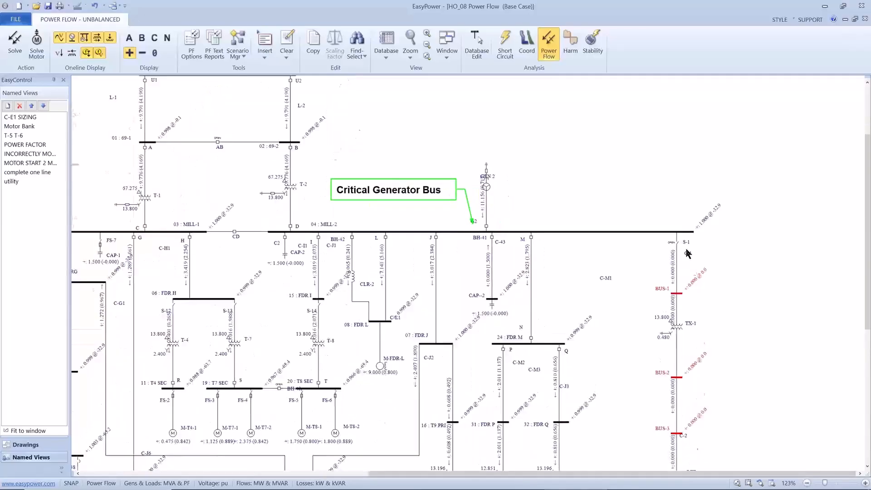
{"action": "double_click", "coordinate": [675, 243]}
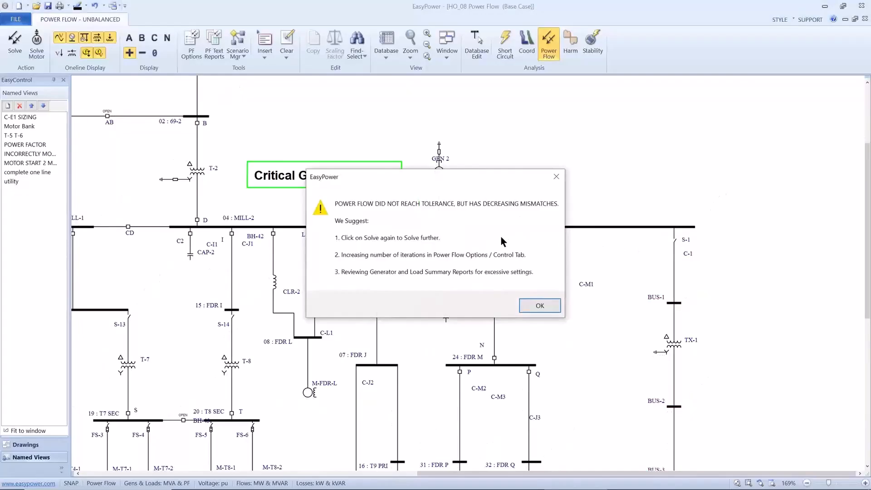
{"action": "left_click", "coordinate": [526, 306]}
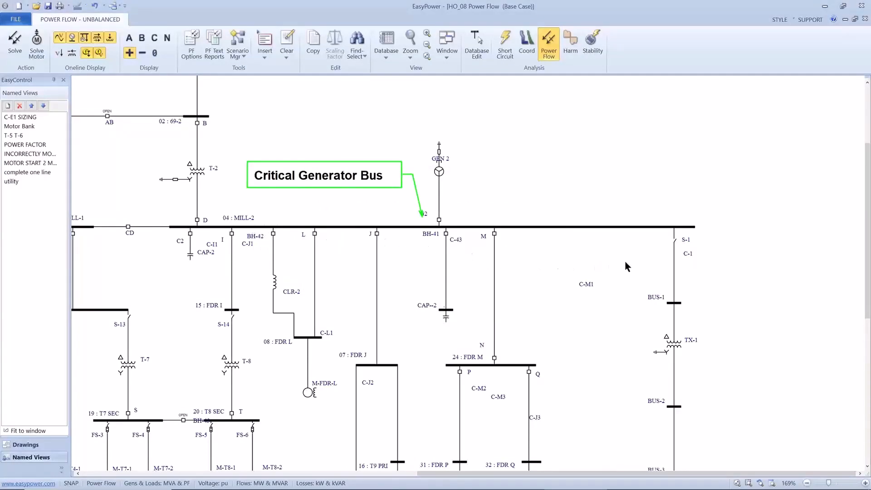
{"action": "double_click", "coordinate": [674, 243]}
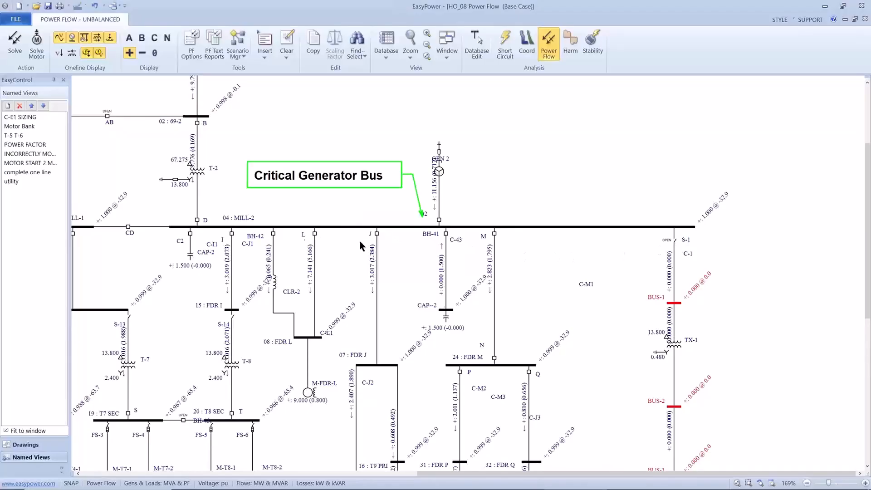
Open breaker BL-1 to isolate BUS-5 and motor M-1, and close switch S-1 to energize the branch down to BUS-4.
{"action": "left_click_drag", "start_coordinate": [589, 276], "coordinate": [539, 182]}
{"action": "left_click_drag", "start_coordinate": [559, 266], "coordinate": [540, 227]}
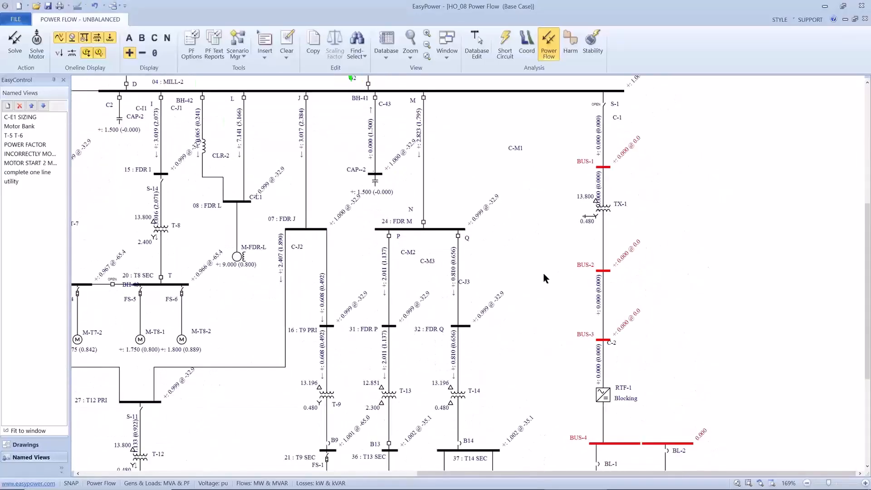
{"action": "left_click_drag", "start_coordinate": [544, 278], "coordinate": [519, 234]}
{"action": "left_click_drag", "start_coordinate": [517, 273], "coordinate": [478, 235]}
{"action": "left_click_drag", "start_coordinate": [487, 276], "coordinate": [474, 247]}
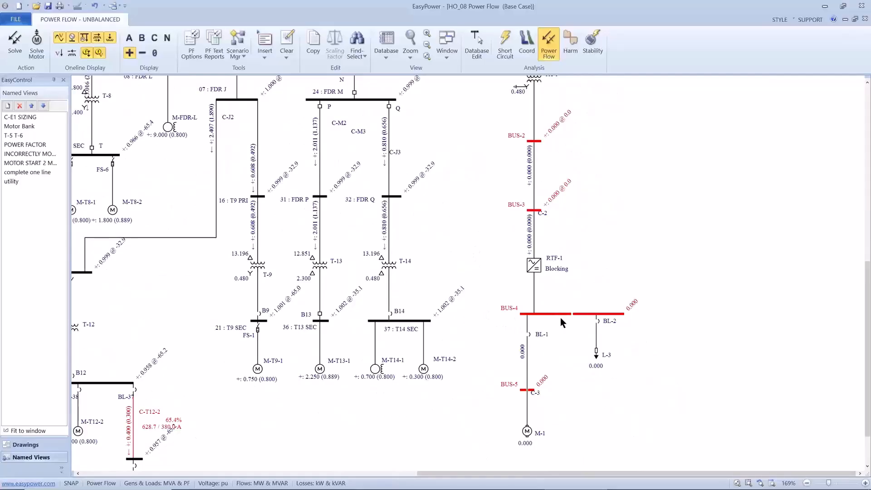
{"action": "double_click", "coordinate": [530, 334]}
{"action": "left_click_drag", "start_coordinate": [521, 282], "coordinate": [527, 352]}
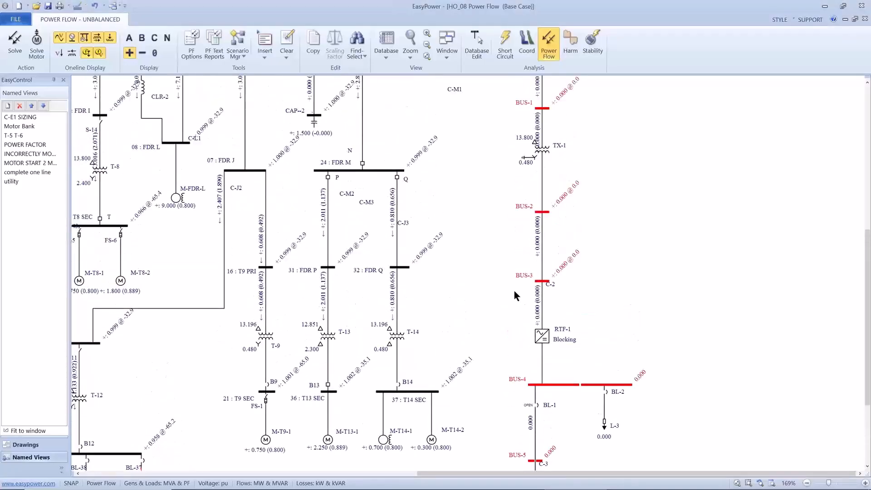
{"action": "scroll", "coordinate": [508, 317], "scroll_direction": "up", "scroll_amount": 3}
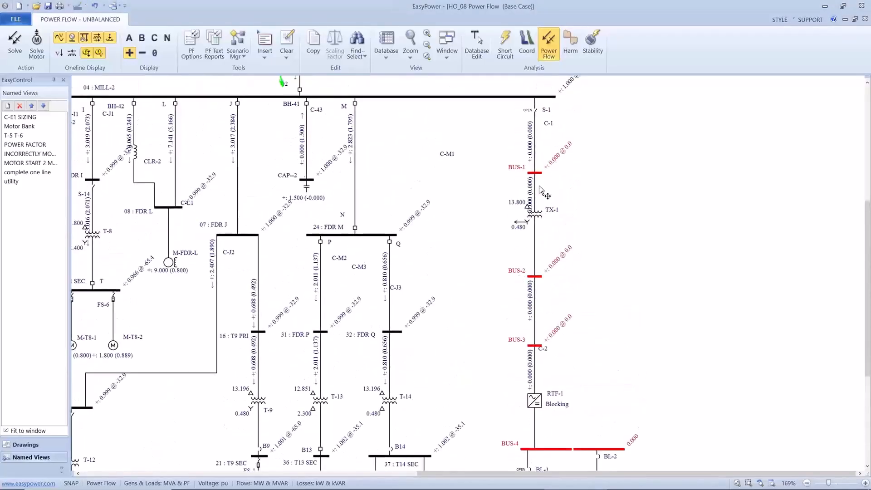
{"action": "double_click", "coordinate": [538, 110]}
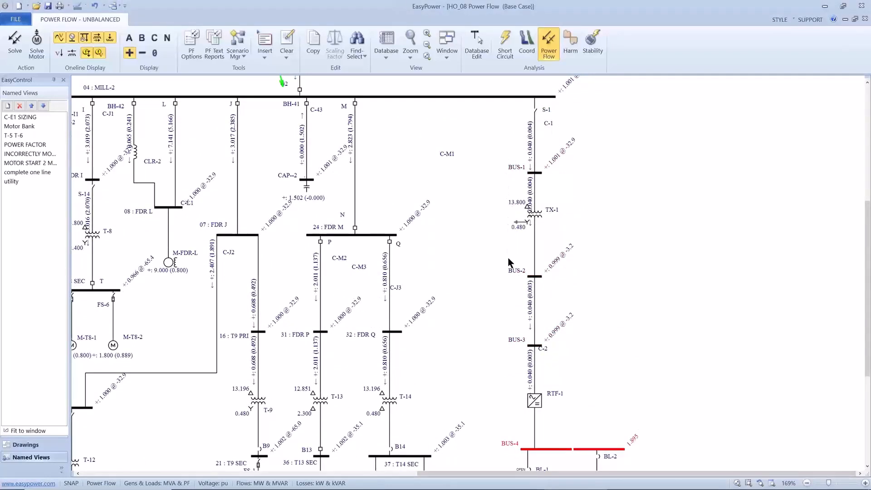
Return to database editing and save all temporary changes to the database.
{"action": "scroll", "coordinate": [508, 292], "scroll_direction": "up", "scroll_amount": 3}
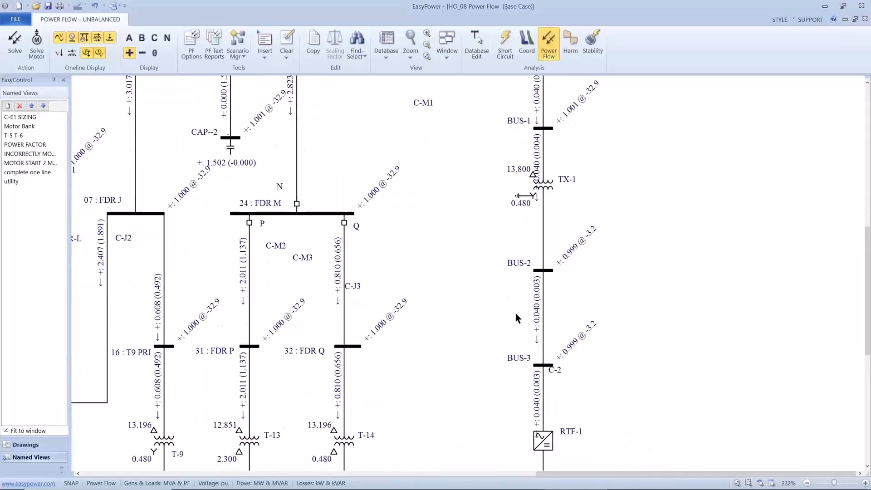
{"action": "left_click_drag", "start_coordinate": [515, 313], "coordinate": [522, 218]}
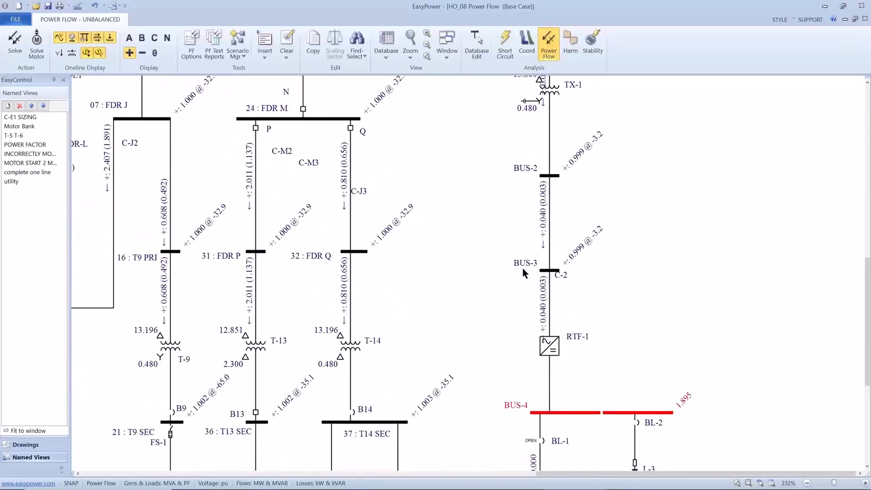
{"action": "left_click_drag", "start_coordinate": [524, 282], "coordinate": [517, 197]}
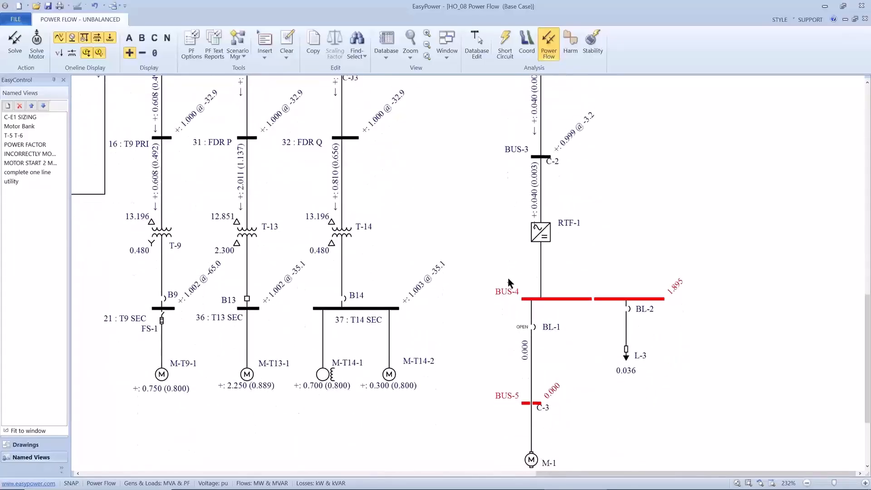
{"action": "left_click_drag", "start_coordinate": [505, 301], "coordinate": [509, 224]}
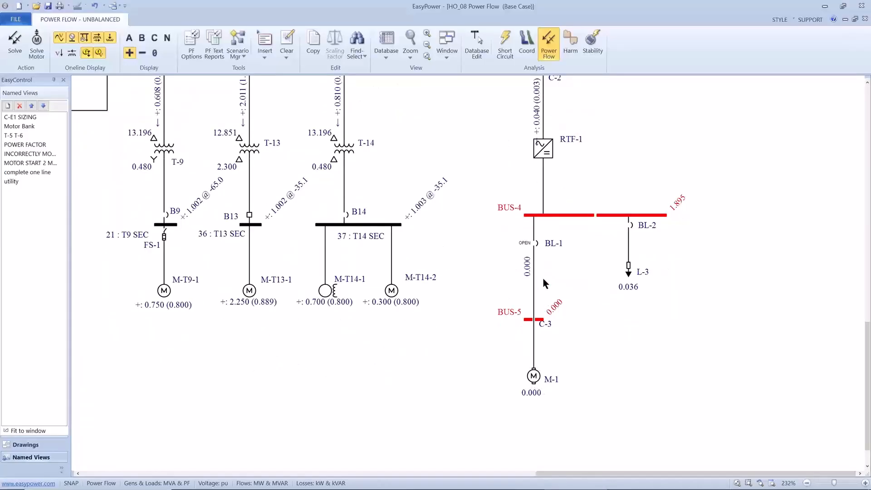
{"action": "left_click", "coordinate": [486, 56]}
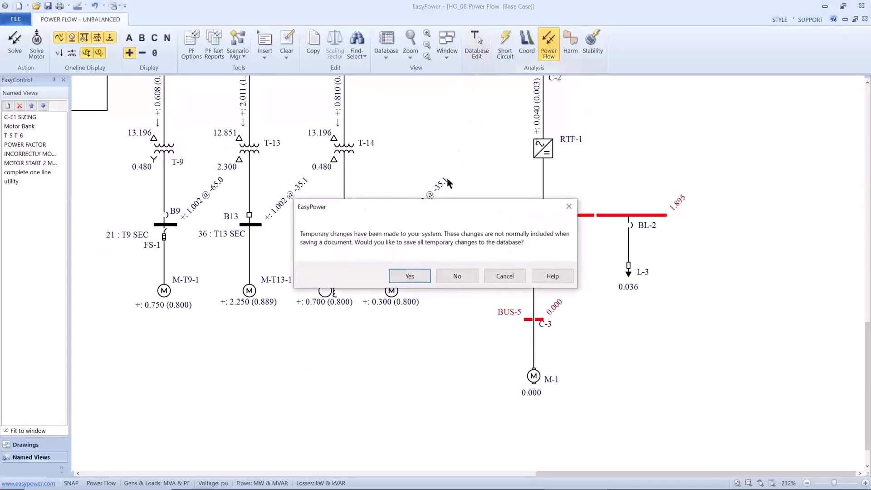
{"action": "left_click", "coordinate": [411, 274]}
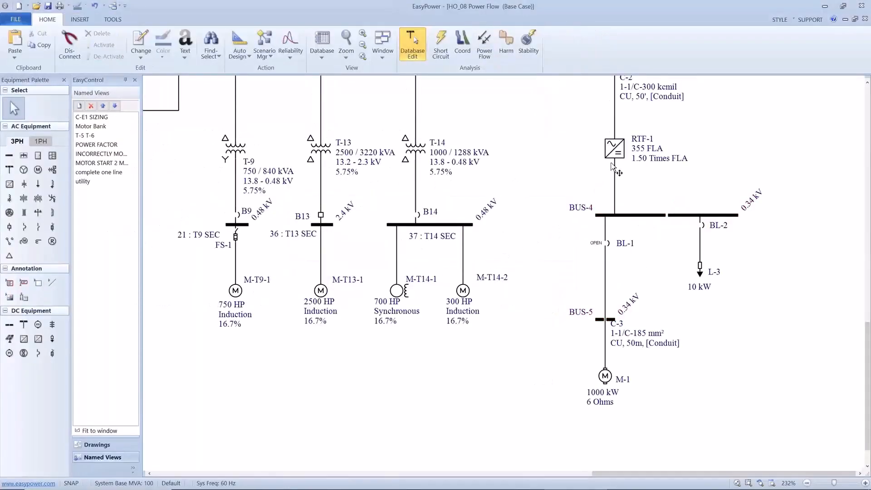
Review the specifications of rectifier RTF-1 between BUS-3 and BUS-4.
{"action": "left_click_drag", "start_coordinate": [613, 171], "coordinate": [550, 202]}
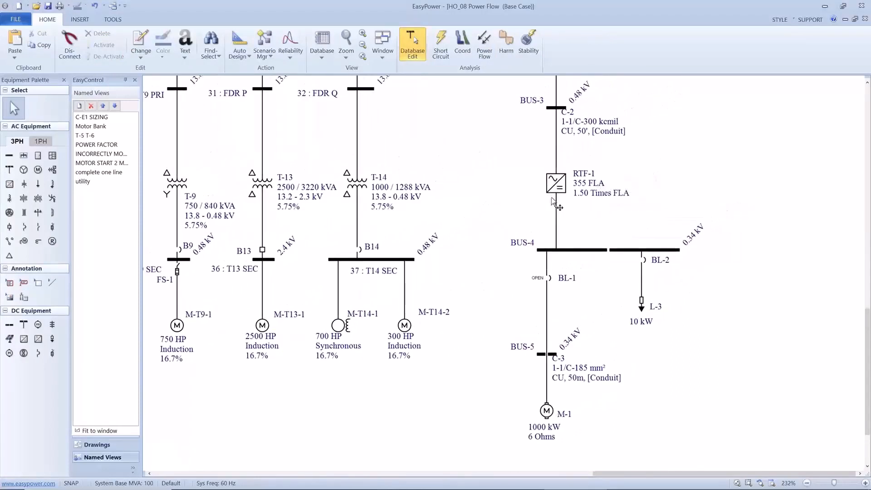
{"action": "left_click", "coordinate": [555, 181]}
{"action": "double_click", "coordinate": [555, 181]}
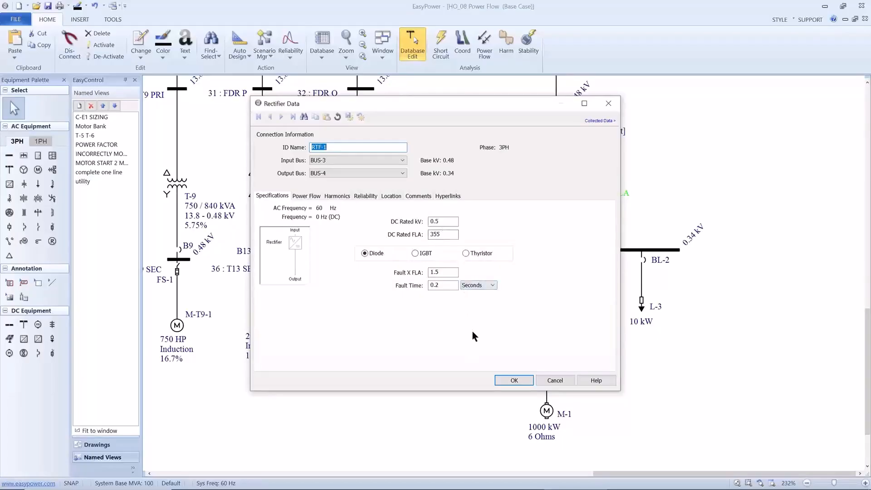
{"action": "left_click", "coordinate": [497, 378]}
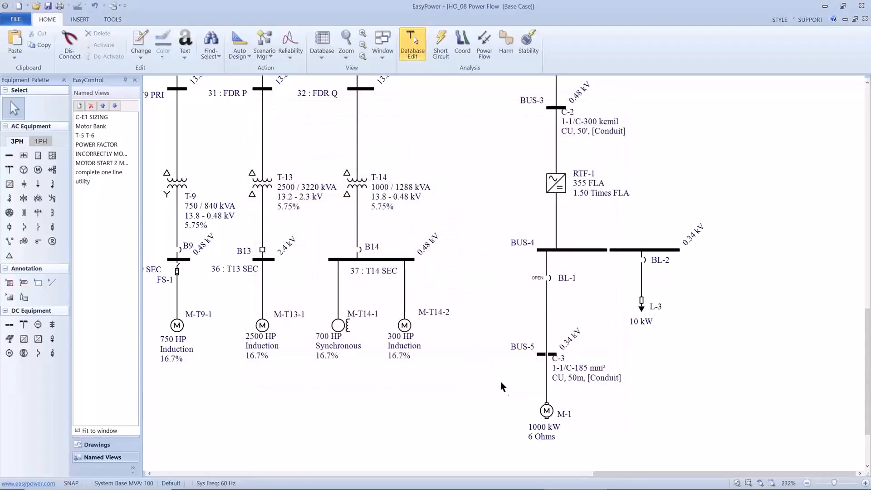
Set motor M-1's rating to 100 kW and check its power flow load type.
{"action": "left_click_drag", "start_coordinate": [535, 405], "coordinate": [506, 360]}
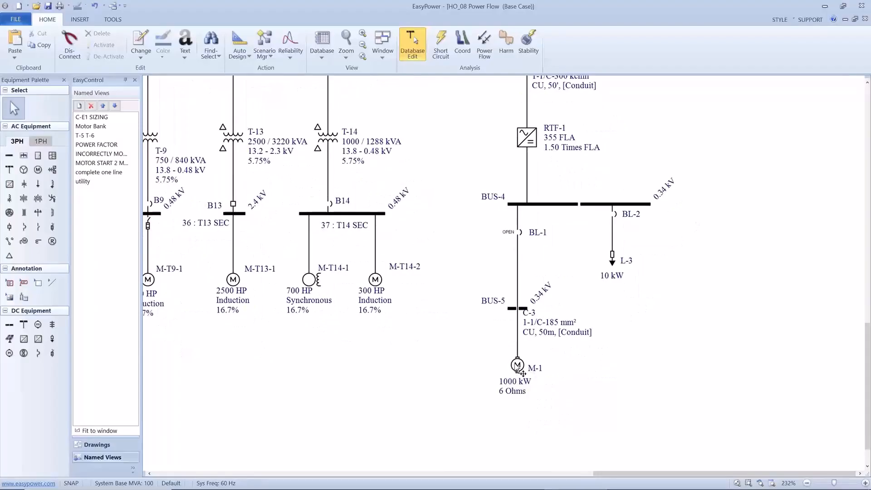
{"action": "double_click", "coordinate": [516, 365]}
{"action": "left_click", "coordinate": [514, 363]}
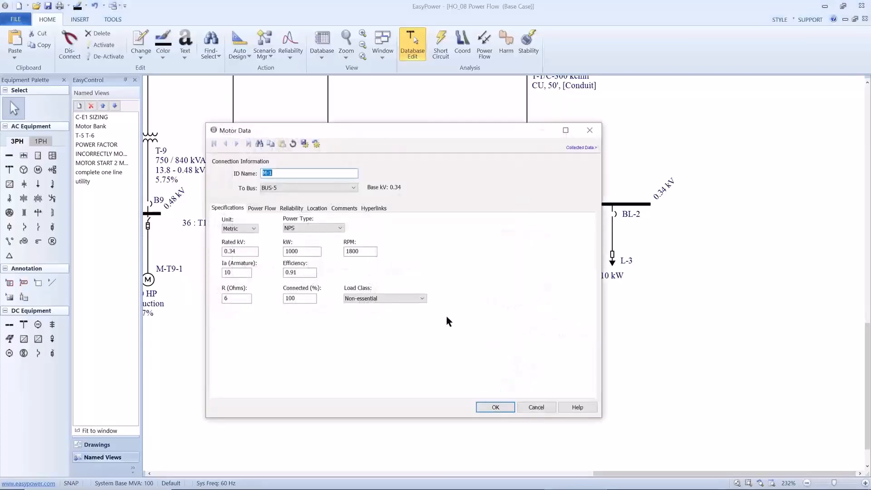
{"action": "left_click", "coordinate": [310, 251]}
{"action": "key", "text": "BackSpace"}
{"action": "left_click", "coordinate": [272, 211]}
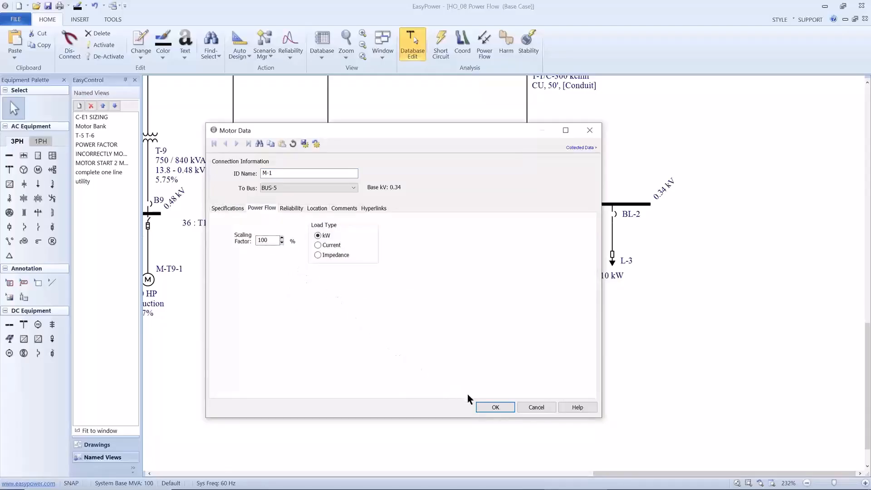
{"action": "left_click", "coordinate": [479, 404]}
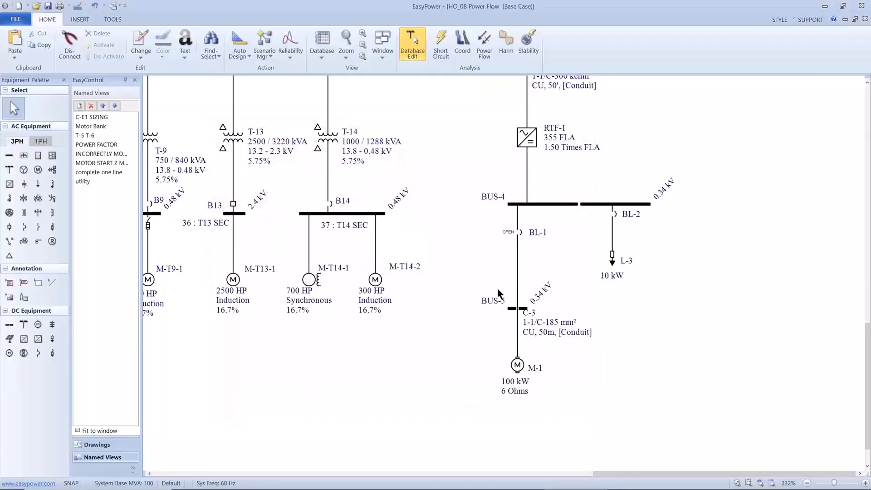
Solve the power flow again and close breaker BL-1 to energize BUS-5 and motor M-1.
{"action": "left_click", "coordinate": [484, 46]}
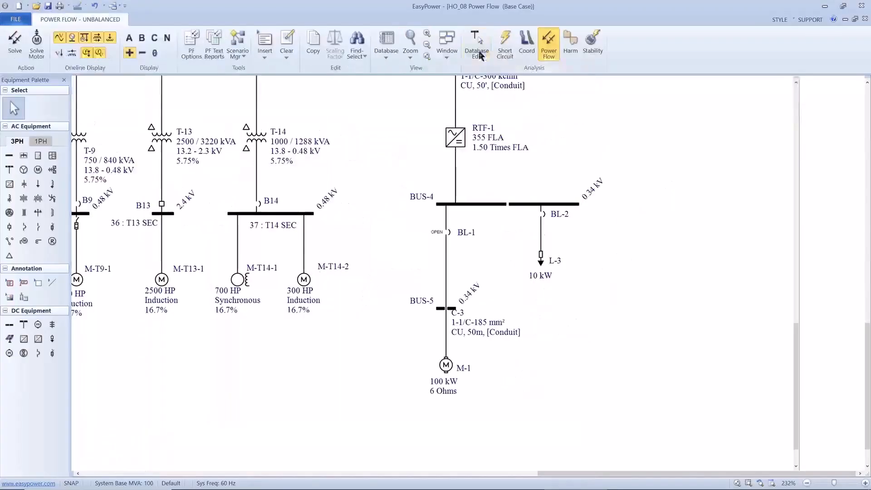
{"action": "left_click", "coordinate": [16, 40]}
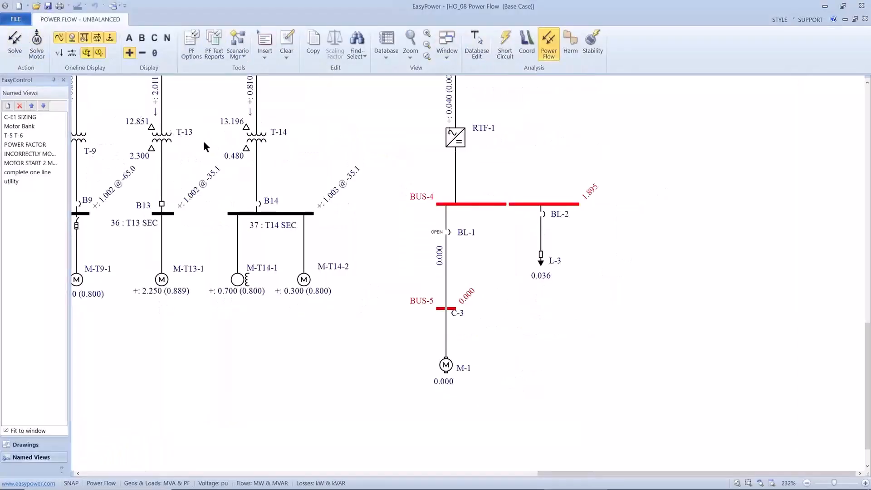
{"action": "left_click_drag", "start_coordinate": [316, 175], "coordinate": [380, 248]}
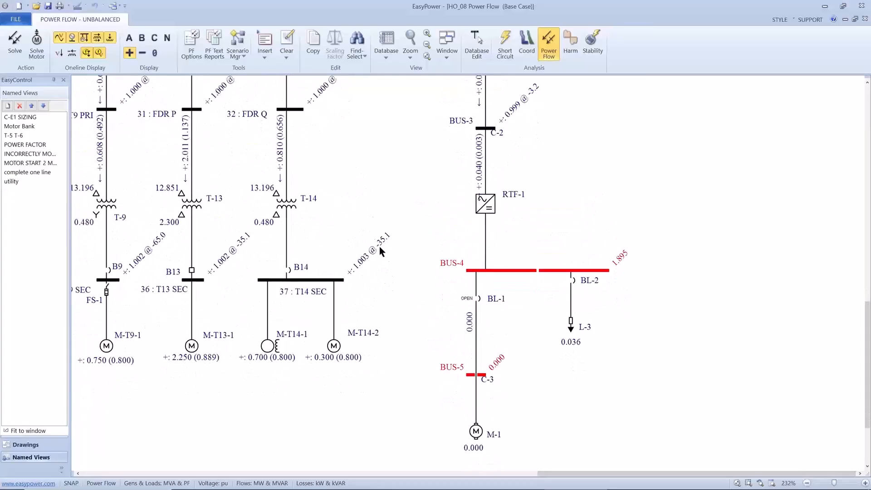
{"action": "left_click", "coordinate": [477, 301]}
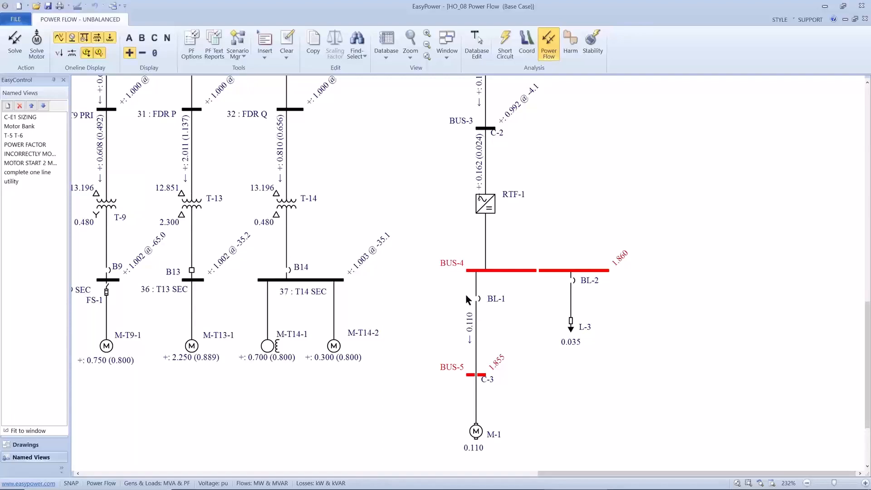
Examine the bus voltages and flows along the branch from TX-1 through rectifier RTF-1 to motor M-1.
{"action": "left_click_drag", "start_coordinate": [461, 288], "coordinate": [445, 331]}
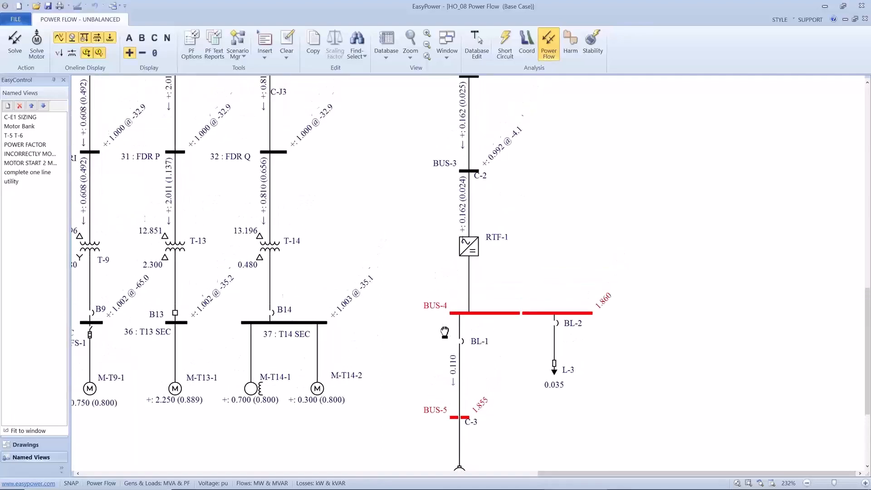
{"action": "left_click_drag", "start_coordinate": [454, 296], "coordinate": [457, 317]}
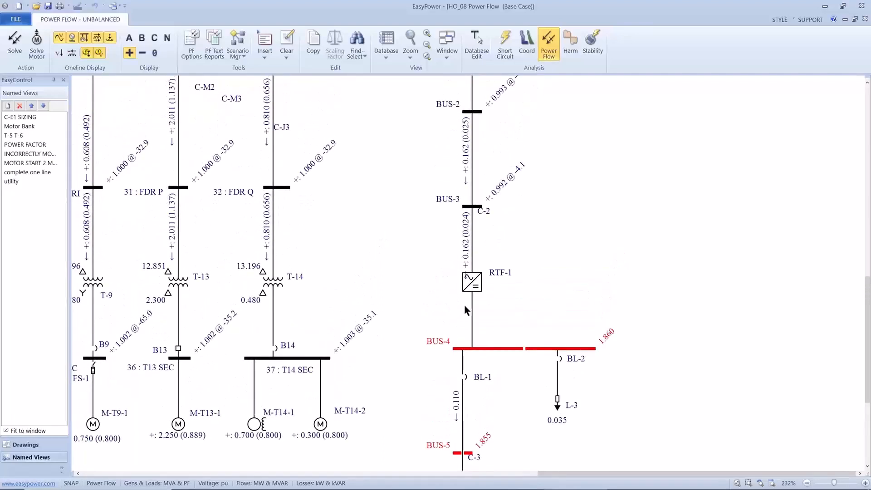
{"action": "left_click_drag", "start_coordinate": [479, 277], "coordinate": [485, 331]}
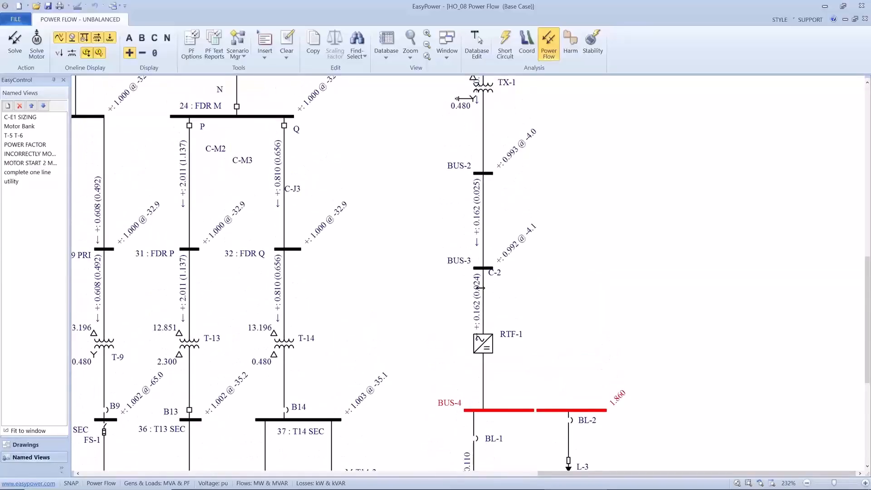
{"action": "scroll", "coordinate": [475, 290], "scroll_direction": "down", "scroll_amount": 3}
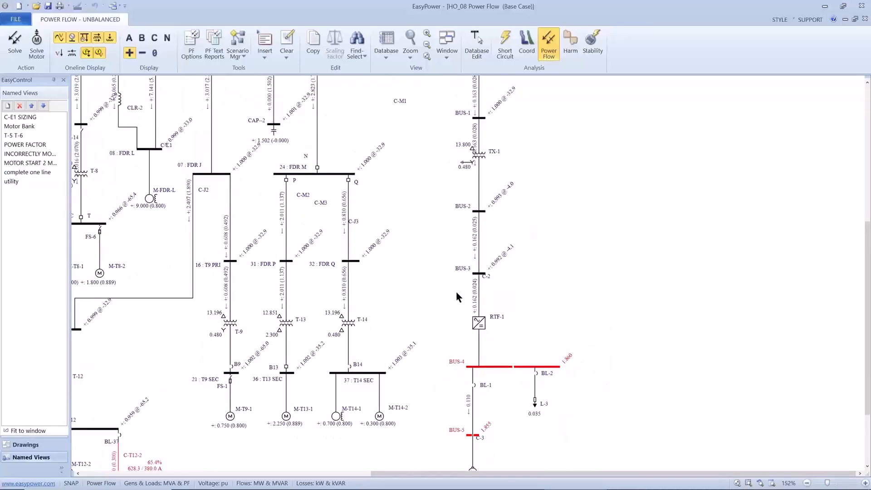
{"action": "scroll", "coordinate": [455, 295], "scroll_direction": "down", "scroll_amount": 1}
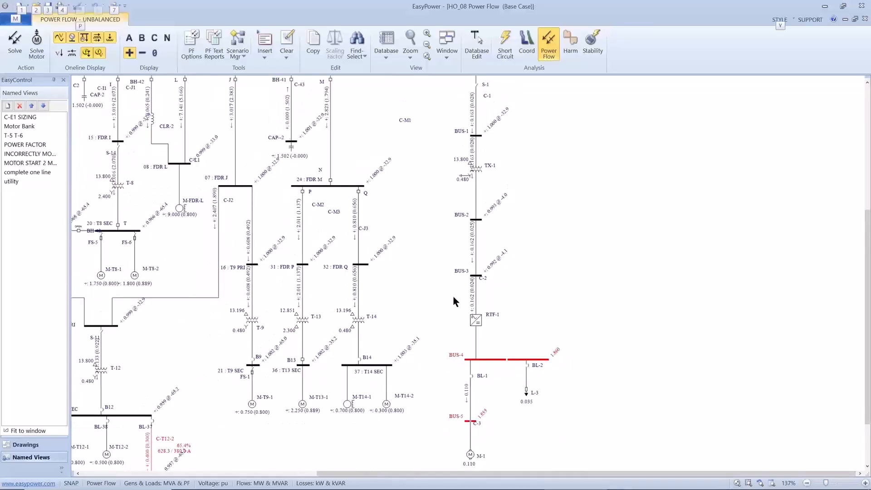
{"action": "key", "text": "alt+Tab"}
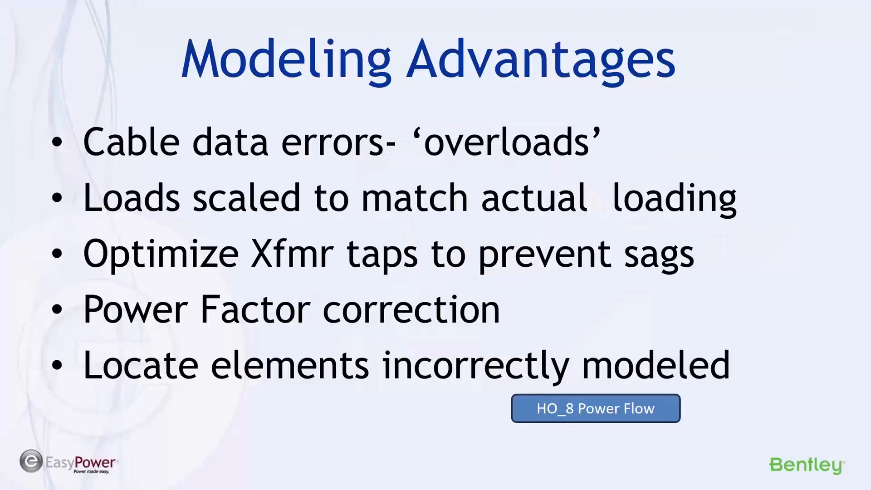
{"action": "key", "text": "Right"}
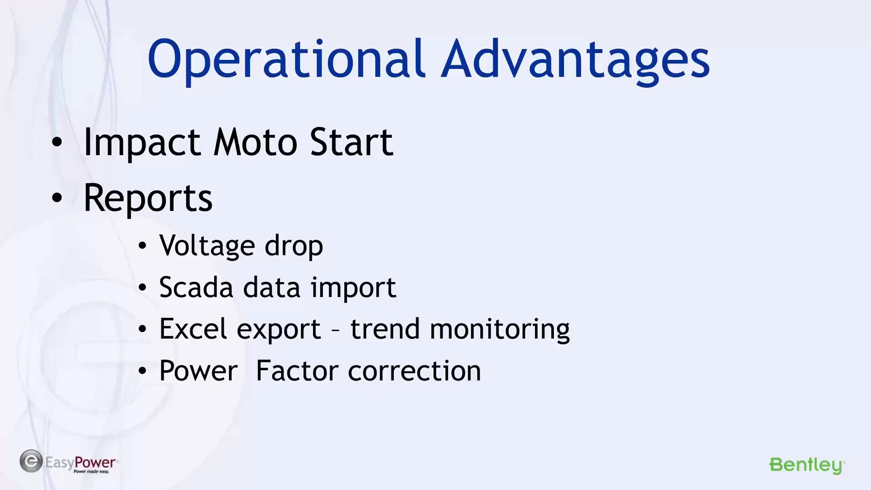
{"action": "key", "text": "alt+Tab"}
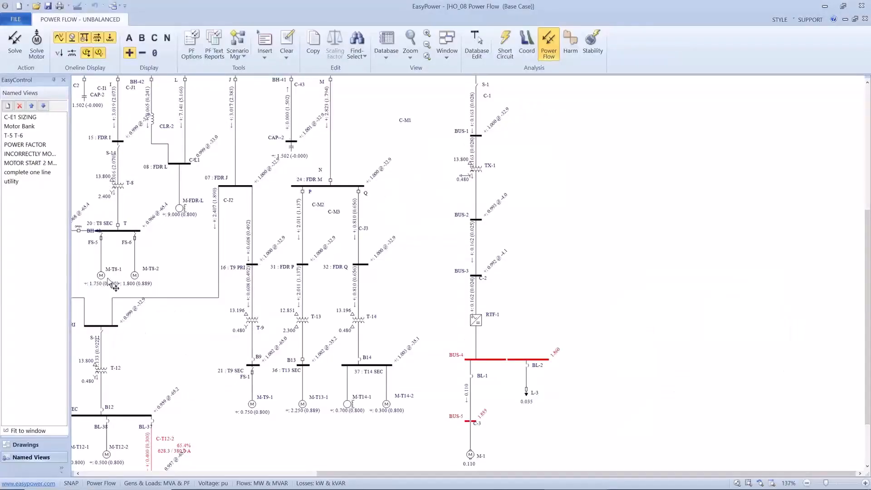
Open the named view for starting two motors and set motor M-T10-1 to start with a 0% scaling factor.
{"action": "double_click", "coordinate": [46, 162]}
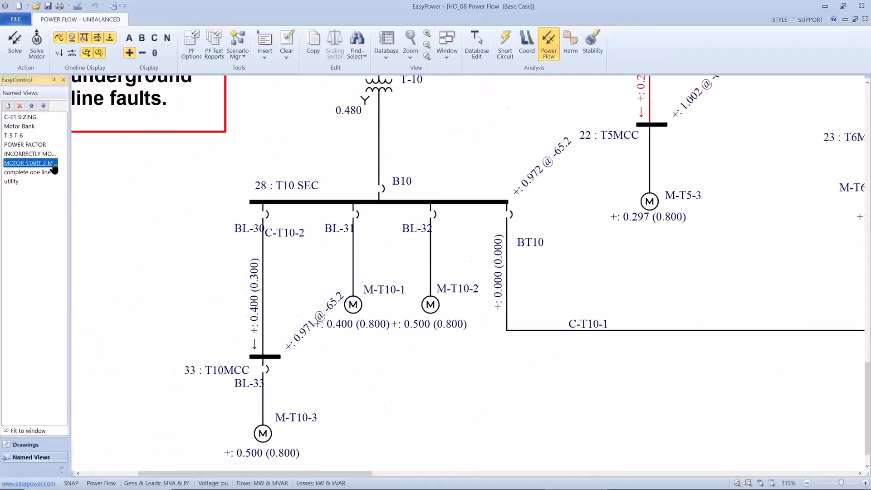
{"action": "left_click", "coordinate": [105, 217]}
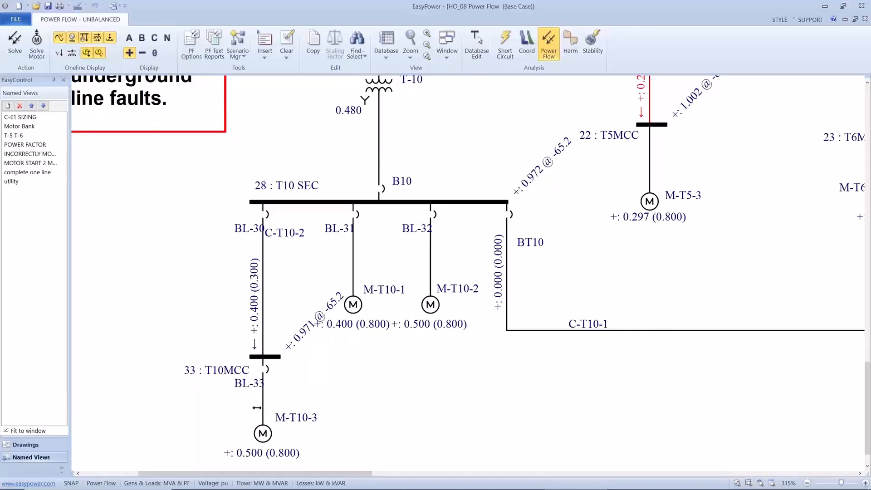
{"action": "left_click", "coordinate": [362, 311]}
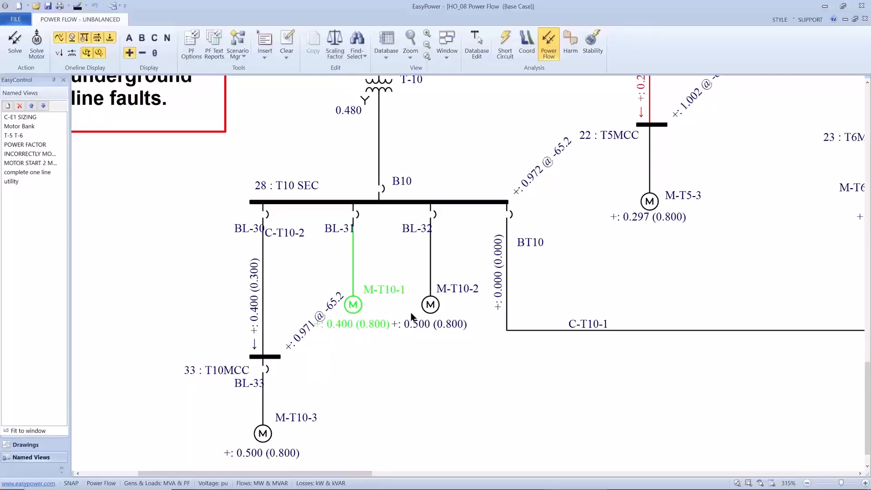
{"action": "double_click", "coordinate": [358, 304]}
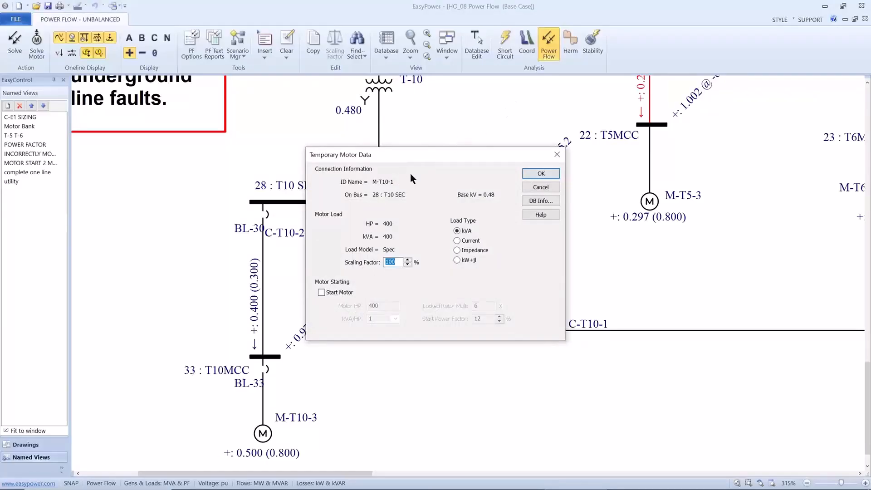
{"action": "left_click", "coordinate": [321, 292]}
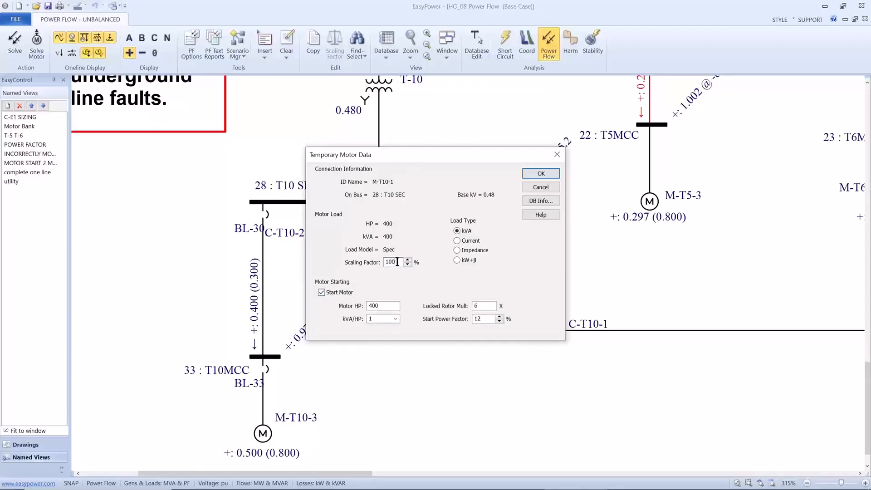
{"action": "left_click_drag", "start_coordinate": [398, 262], "coordinate": [377, 264]}
{"action": "type", "text": "0"}
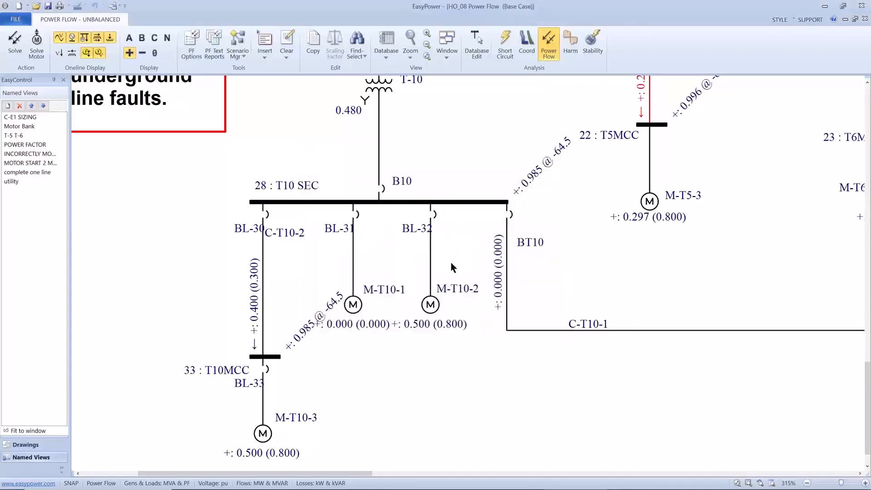
Set motor M-T10-2 to start as well, with its load scaling factor at 0%.
{"action": "double_click", "coordinate": [427, 300]}
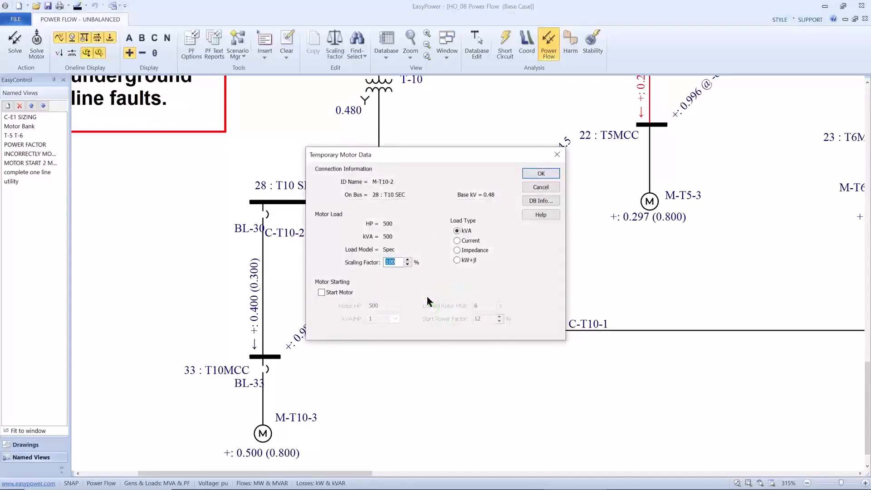
{"action": "left_click", "coordinate": [347, 290]}
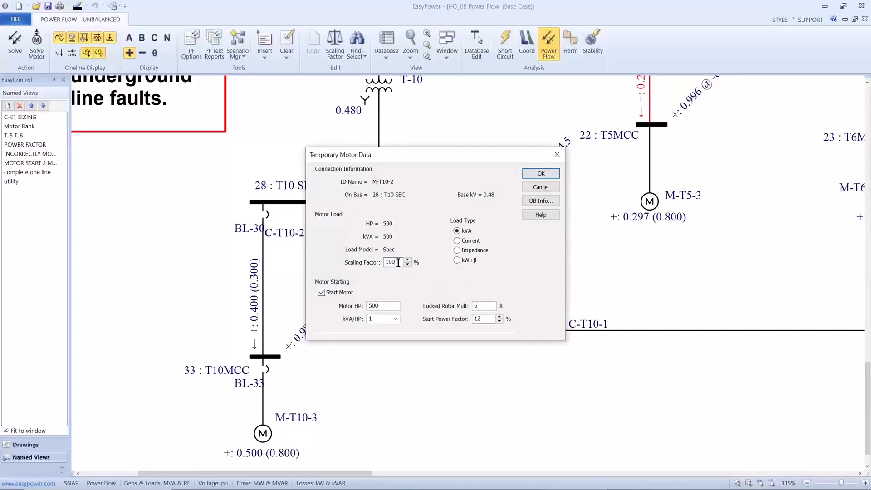
{"action": "left_click_drag", "start_coordinate": [398, 265], "coordinate": [381, 263]}
{"action": "left_click", "coordinate": [541, 174]}
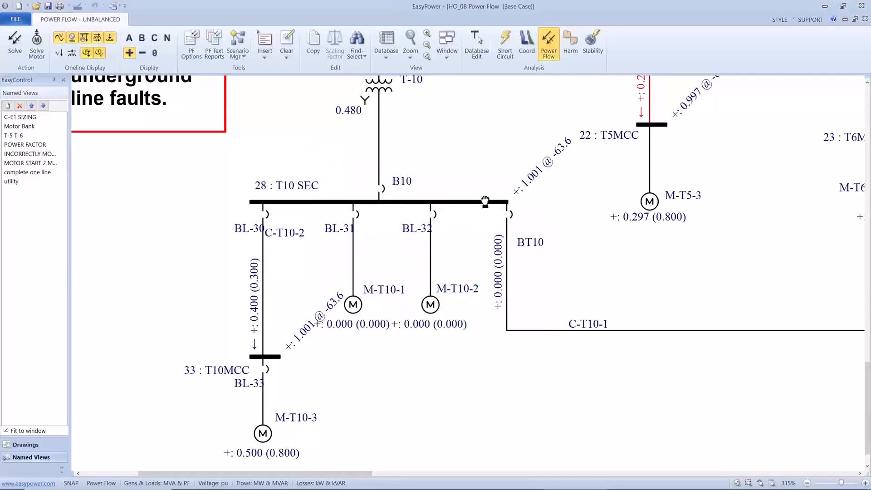
Solve the power flow and run the motor starting solution for M-T10-1 and M-T10-2.
{"action": "left_click_drag", "start_coordinate": [492, 201], "coordinate": [489, 293]}
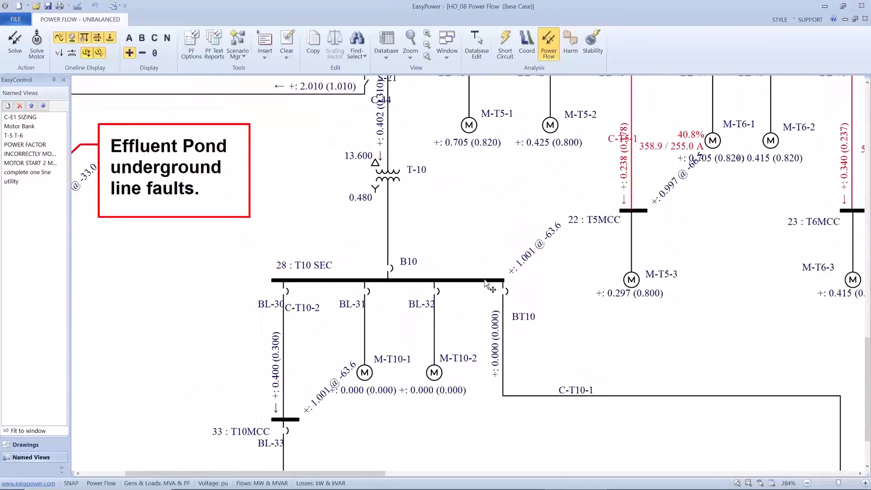
{"action": "scroll", "coordinate": [489, 294], "scroll_direction": "down", "scroll_amount": 2}
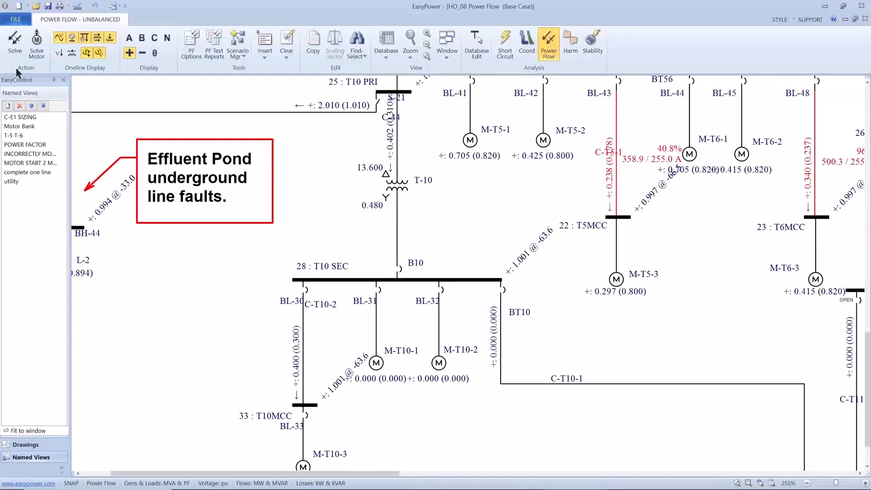
{"action": "left_click", "coordinate": [14, 52]}
{"action": "left_click", "coordinate": [38, 42]}
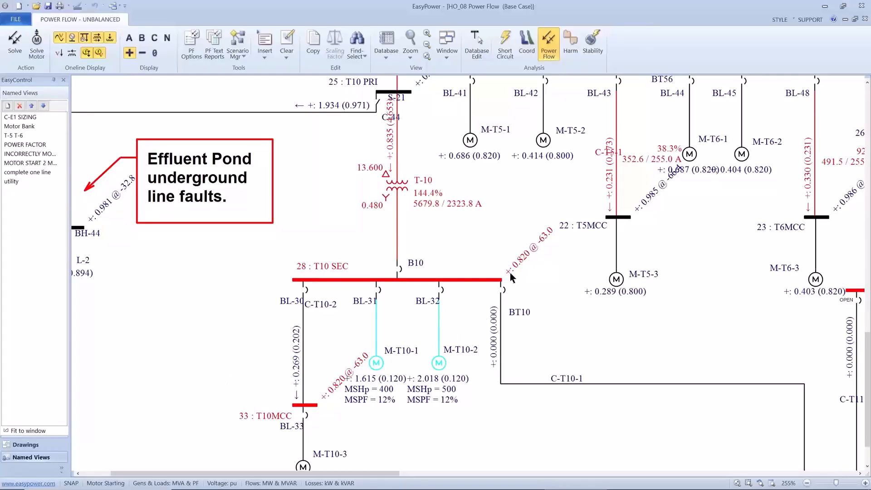
Examine transformer T-10 and the upstream feeders, comparing voltages and flows between the motor starting and normal power flow solutions.
{"action": "left_click_drag", "start_coordinate": [438, 178], "coordinate": [447, 247]}
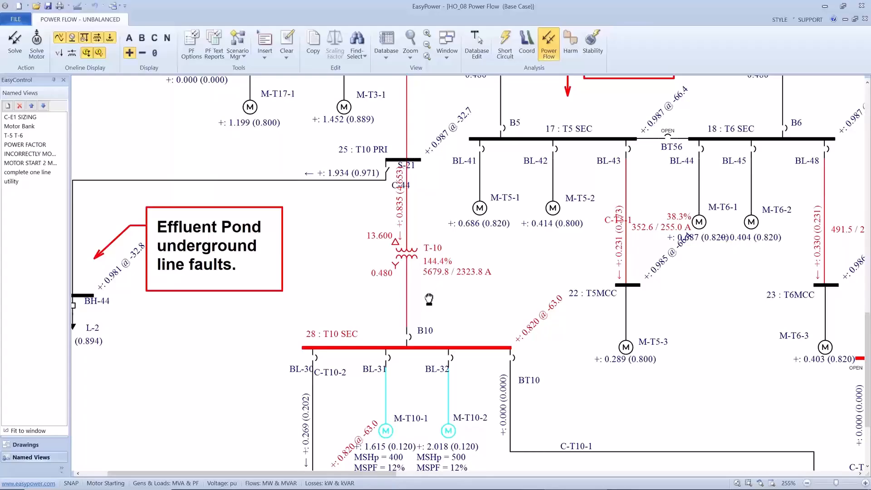
{"action": "left_click_drag", "start_coordinate": [429, 298], "coordinate": [438, 271]}
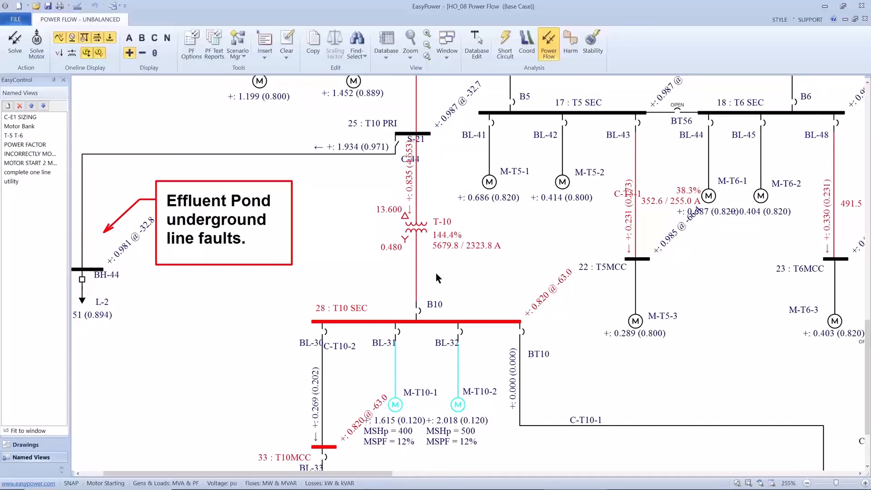
{"action": "left_click_drag", "start_coordinate": [453, 218], "coordinate": [449, 323]}
{"action": "left_click_drag", "start_coordinate": [460, 233], "coordinate": [459, 347]}
{"action": "left_click_drag", "start_coordinate": [461, 295], "coordinate": [463, 359]}
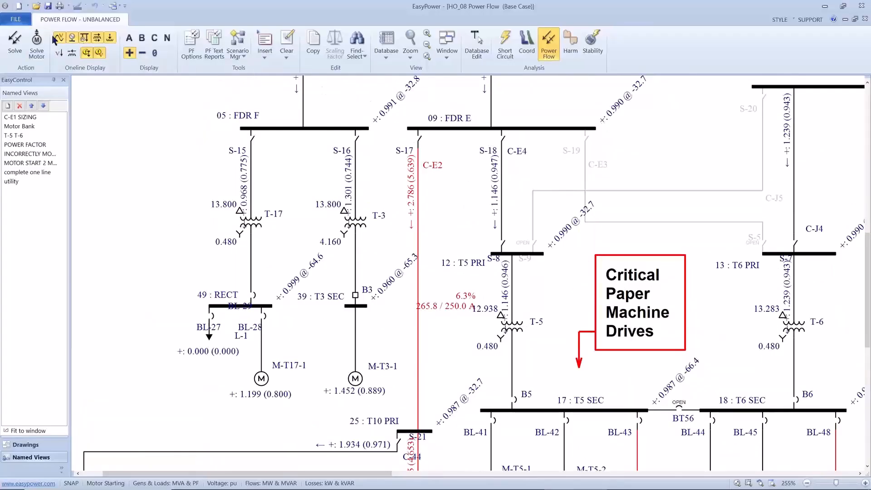
{"action": "left_click", "coordinate": [20, 40]}
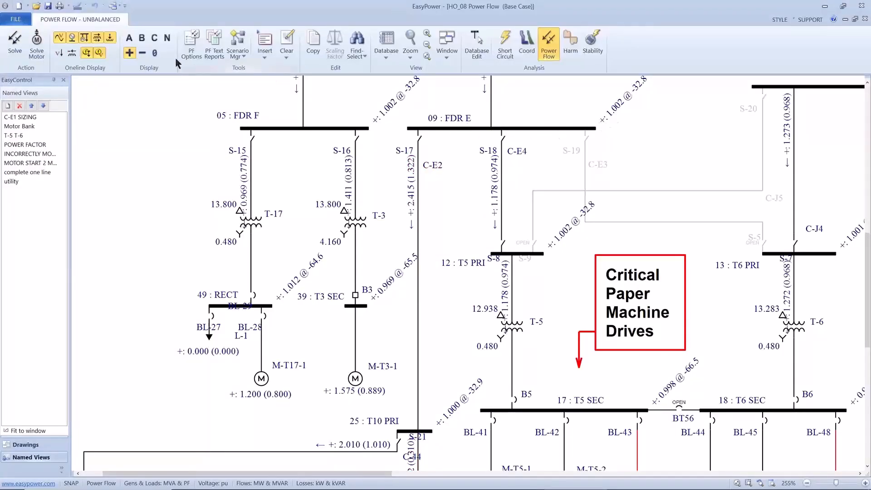
{"action": "left_click", "coordinate": [37, 40]}
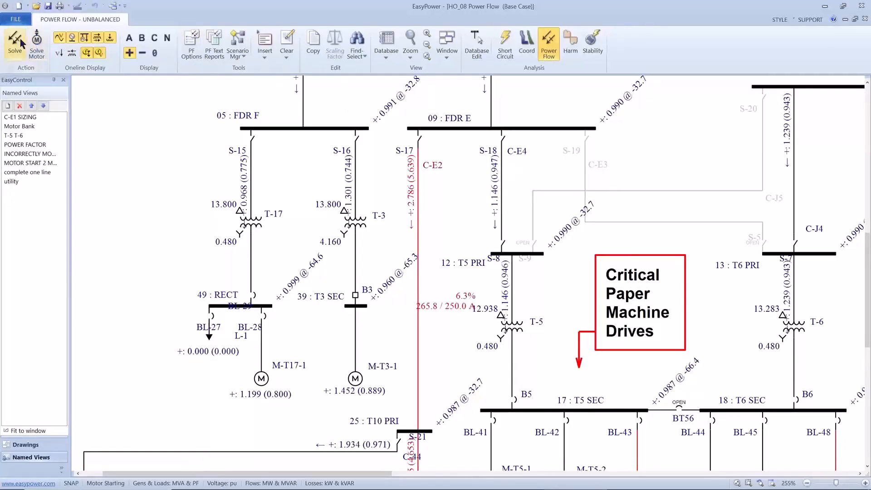
{"action": "left_click", "coordinate": [15, 40]}
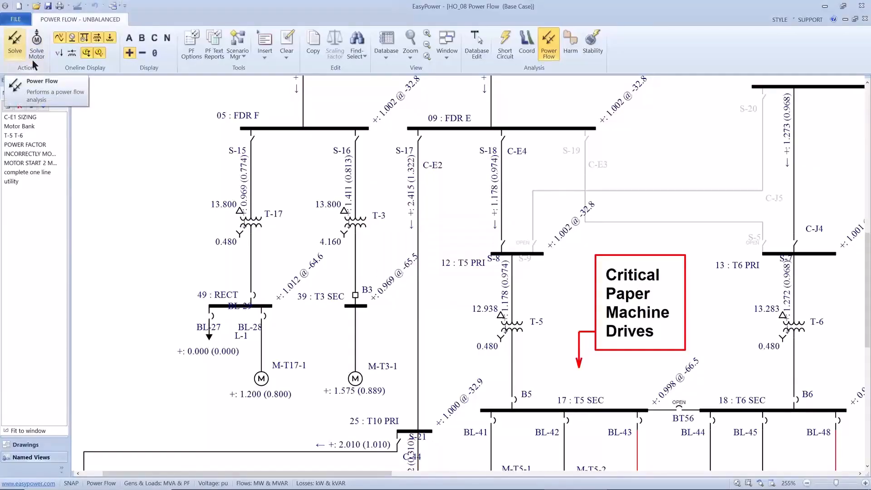
Review the normal power flow results from feeder bus 25 : T10 PRI down to M-T10-3, and switch to the presentation slides.
{"action": "left_click_drag", "start_coordinate": [225, 261], "coordinate": [250, 192]}
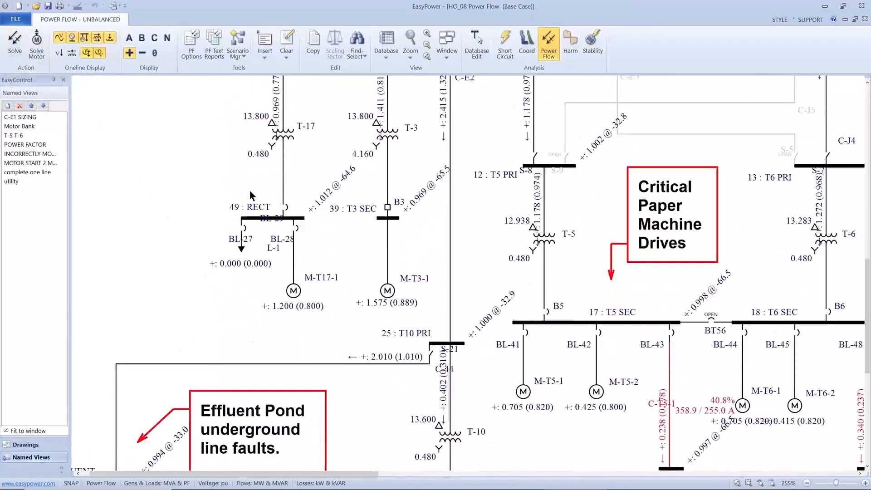
{"action": "scroll", "coordinate": [248, 196], "scroll_direction": "down", "scroll_amount": 1}
{"action": "left_click_drag", "start_coordinate": [257, 223], "coordinate": [270, 180]}
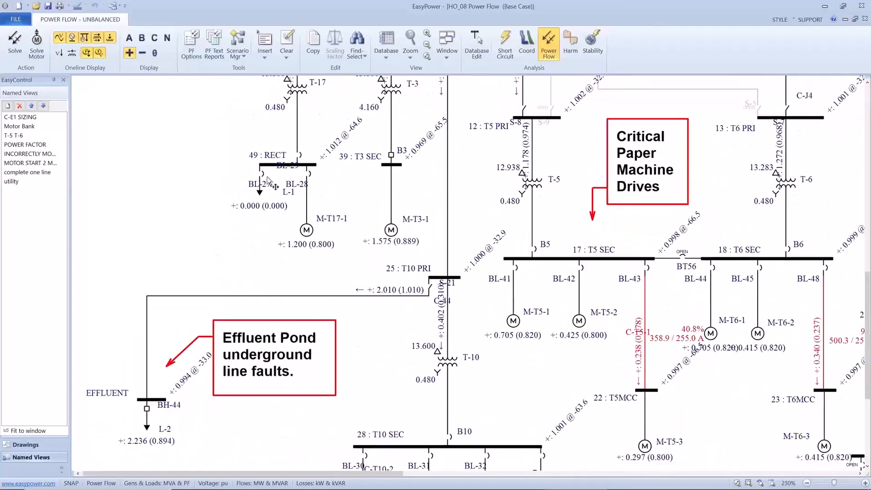
{"action": "left_click_drag", "start_coordinate": [326, 281], "coordinate": [329, 217]}
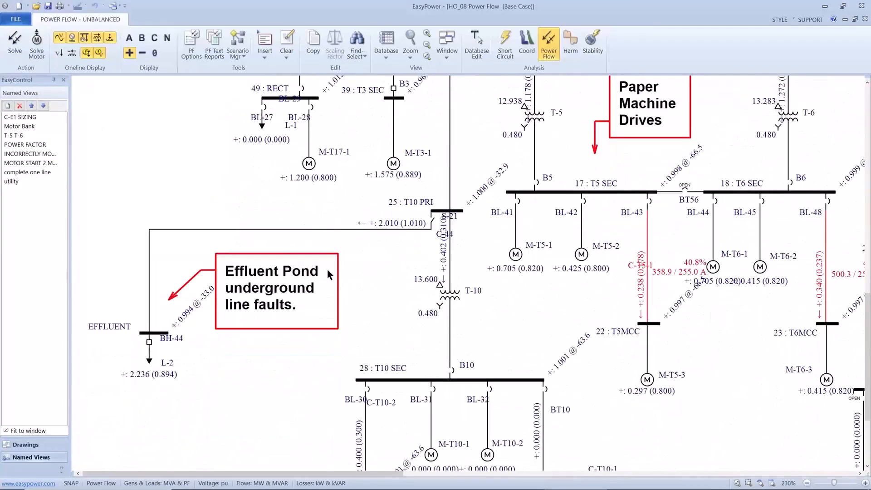
{"action": "left_click_drag", "start_coordinate": [328, 268], "coordinate": [321, 210]}
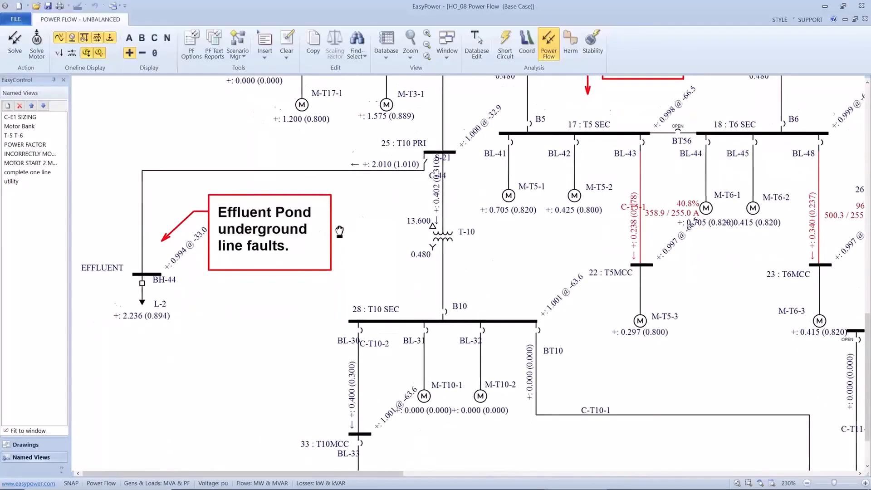
{"action": "left_click_drag", "start_coordinate": [335, 252], "coordinate": [336, 206]}
{"action": "left_click_drag", "start_coordinate": [340, 242], "coordinate": [335, 193]}
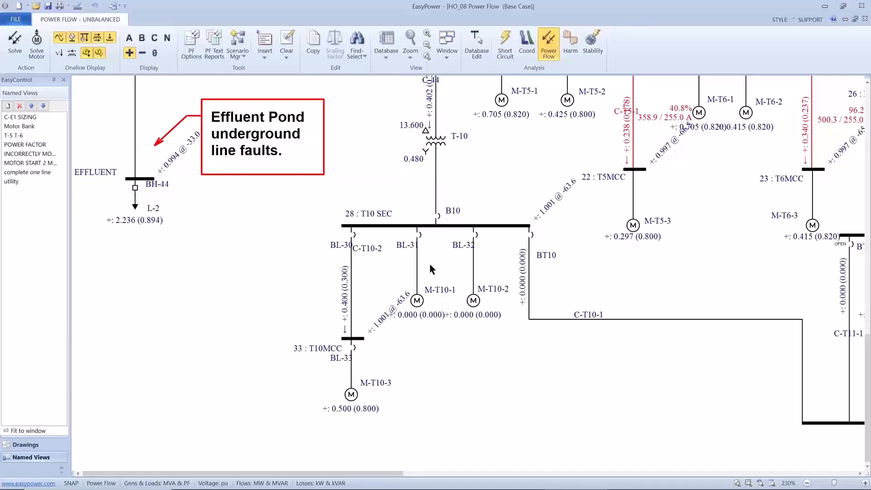
{"action": "key", "text": "alt+Tab"}
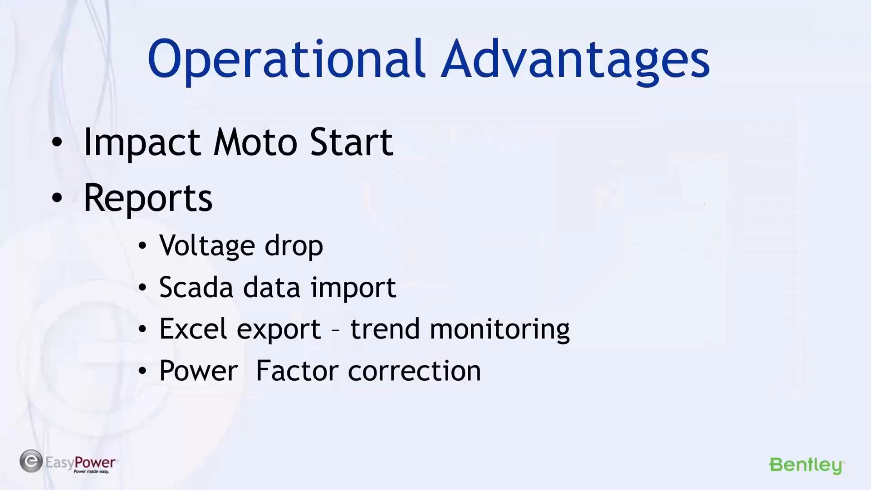